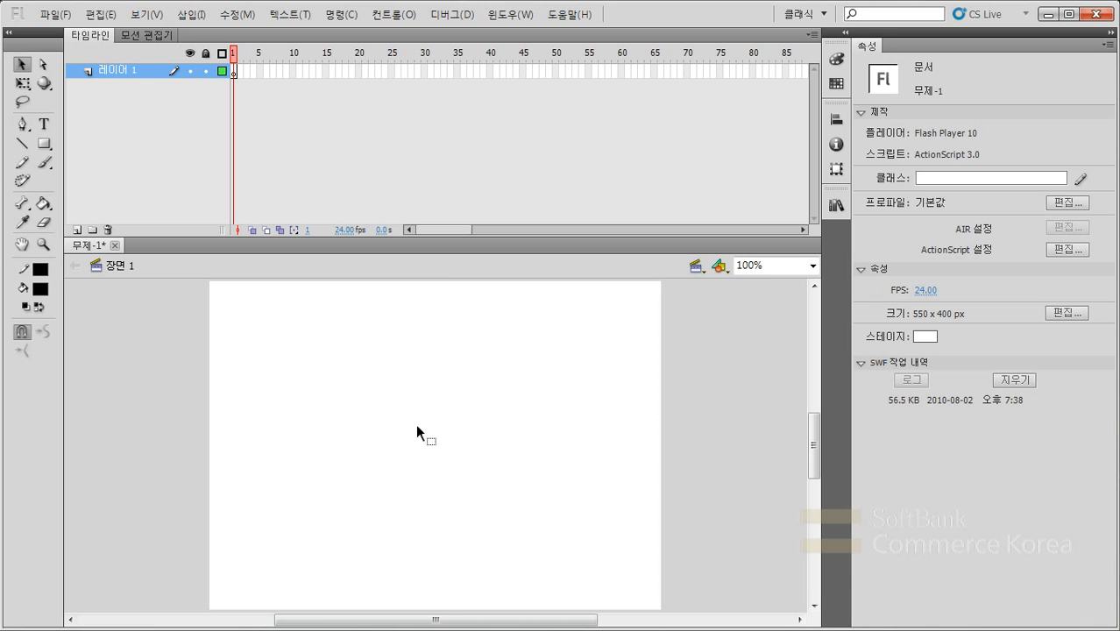
Start a video import, try the web server source, and set the video location back to the computer
click(56, 14)
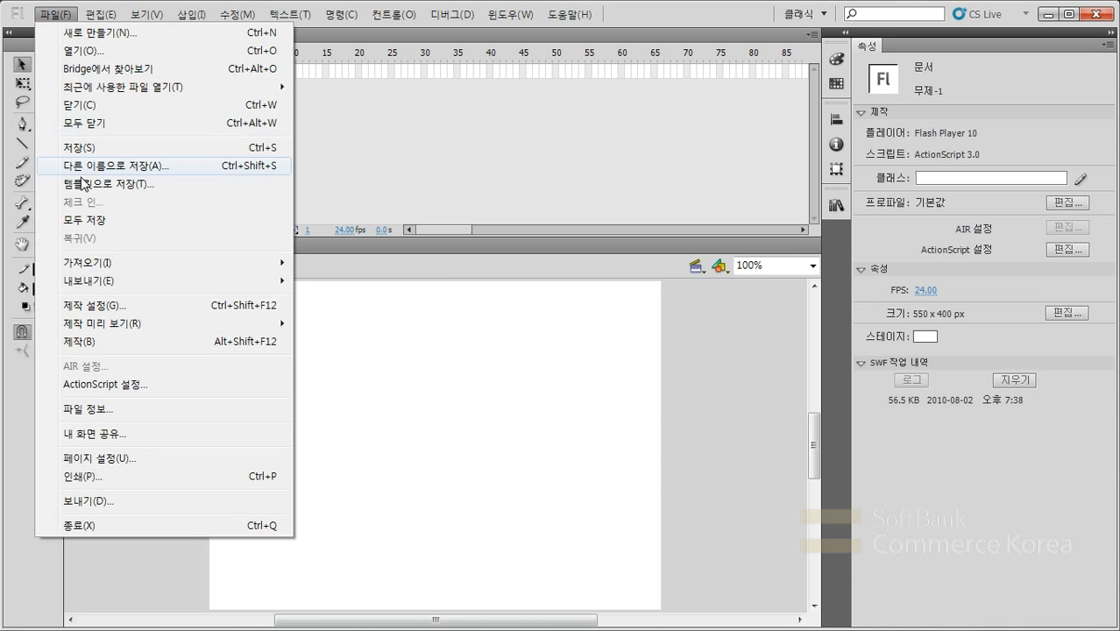
mouse_move(98, 262)
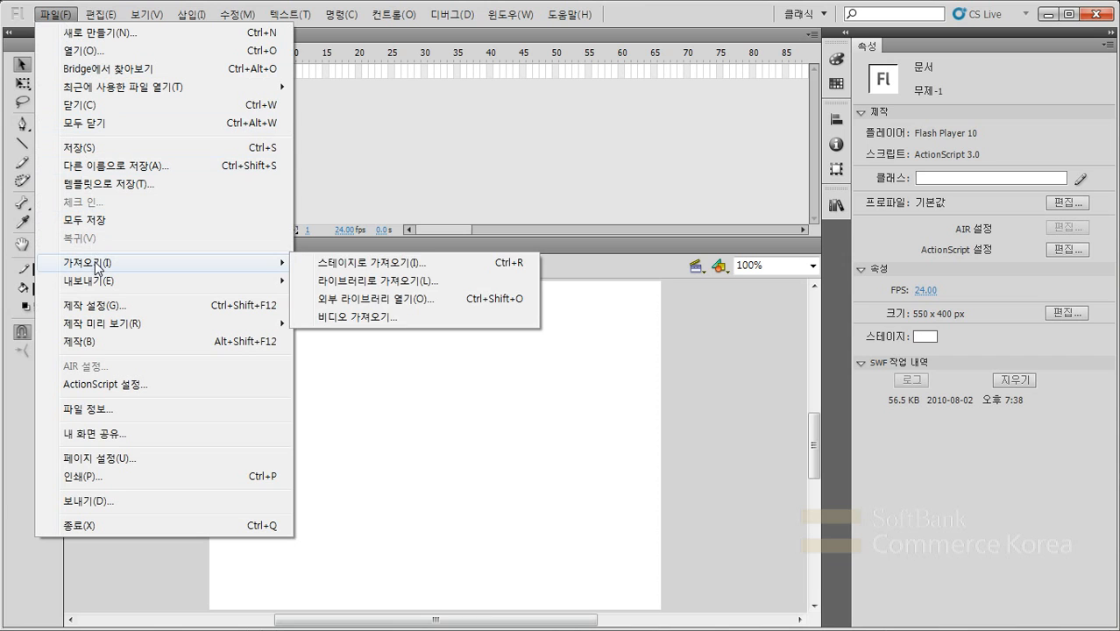
click(340, 317)
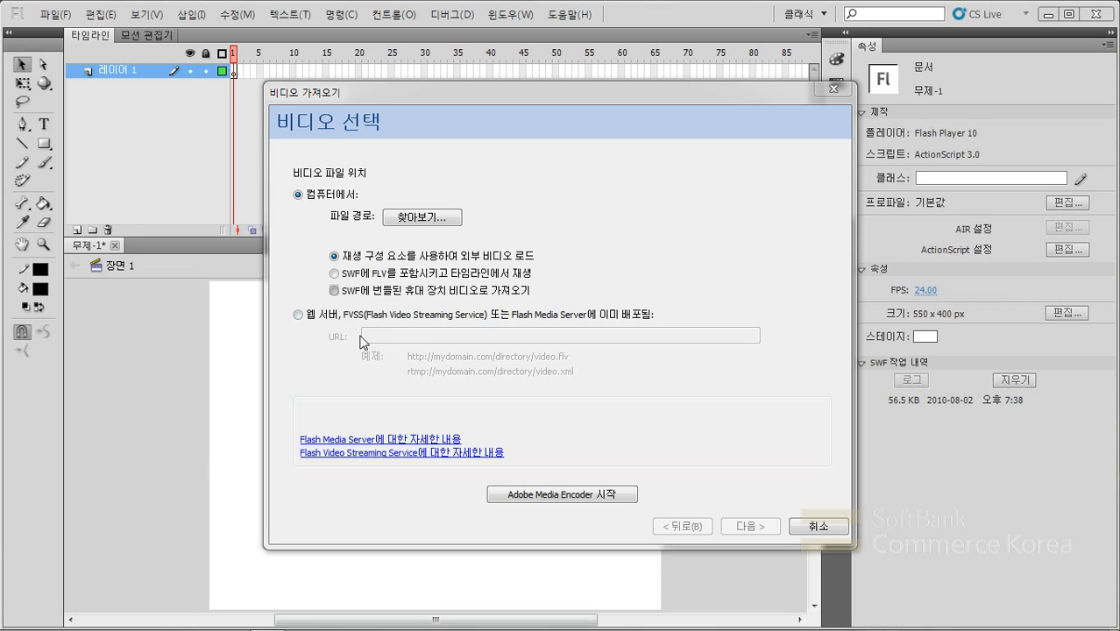
click(323, 318)
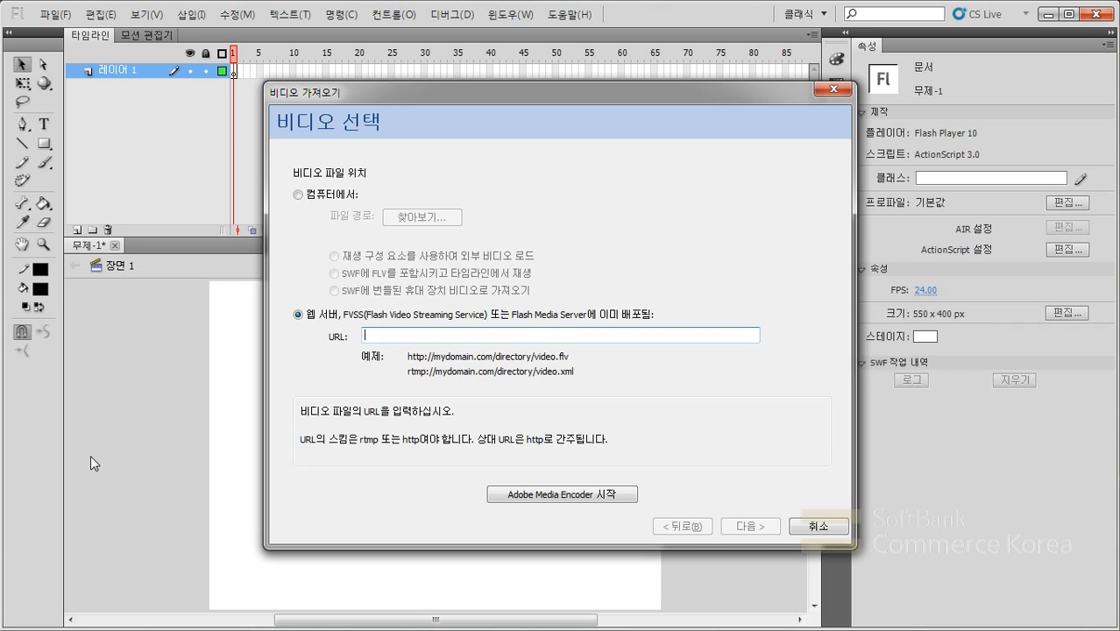
click(308, 195)
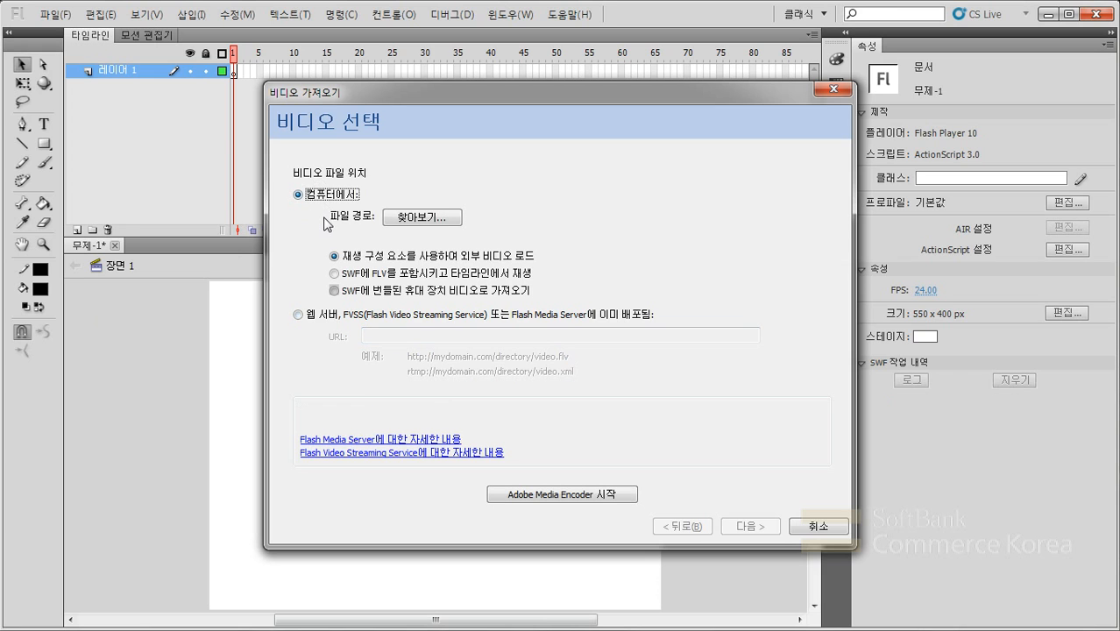
Try to load the MOV video of the two children from the sample20 folder, and cancel the import
click(405, 219)
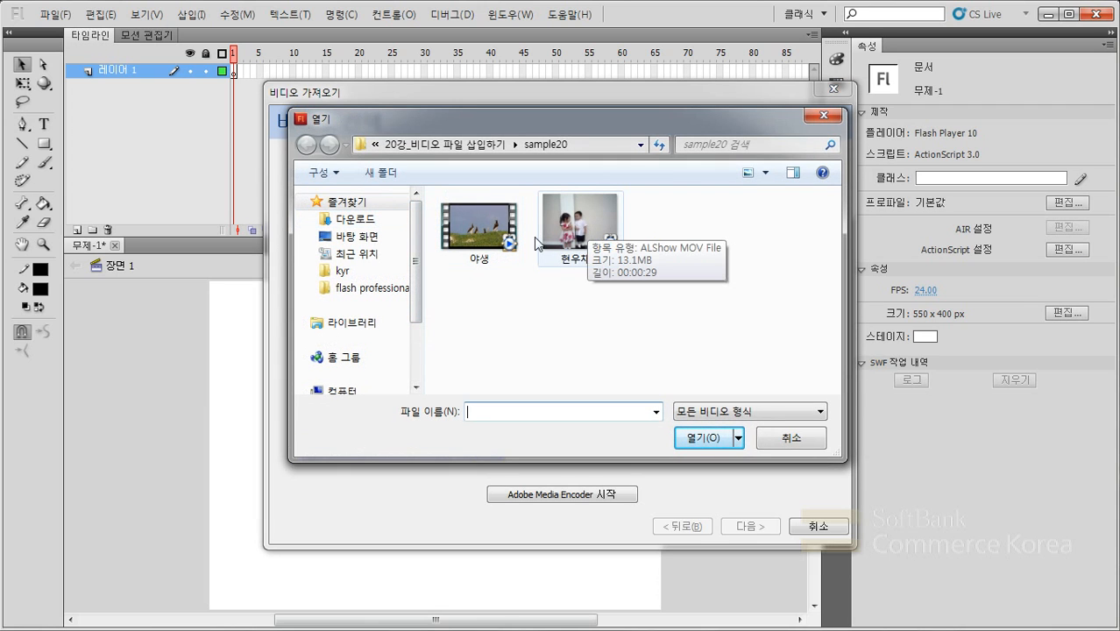
click(491, 249)
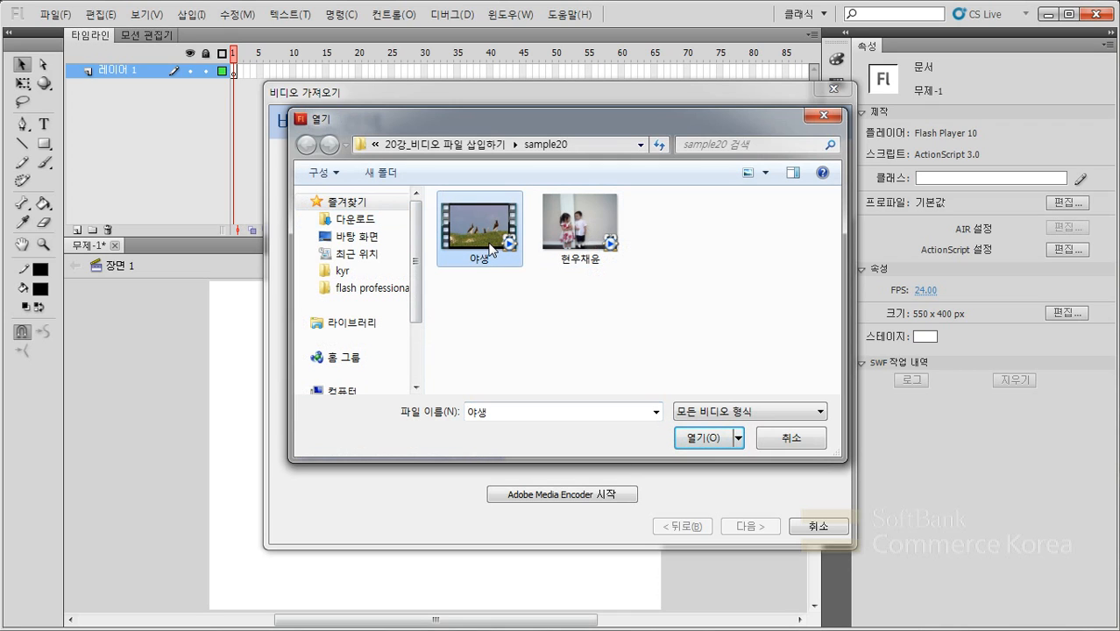
click(598, 246)
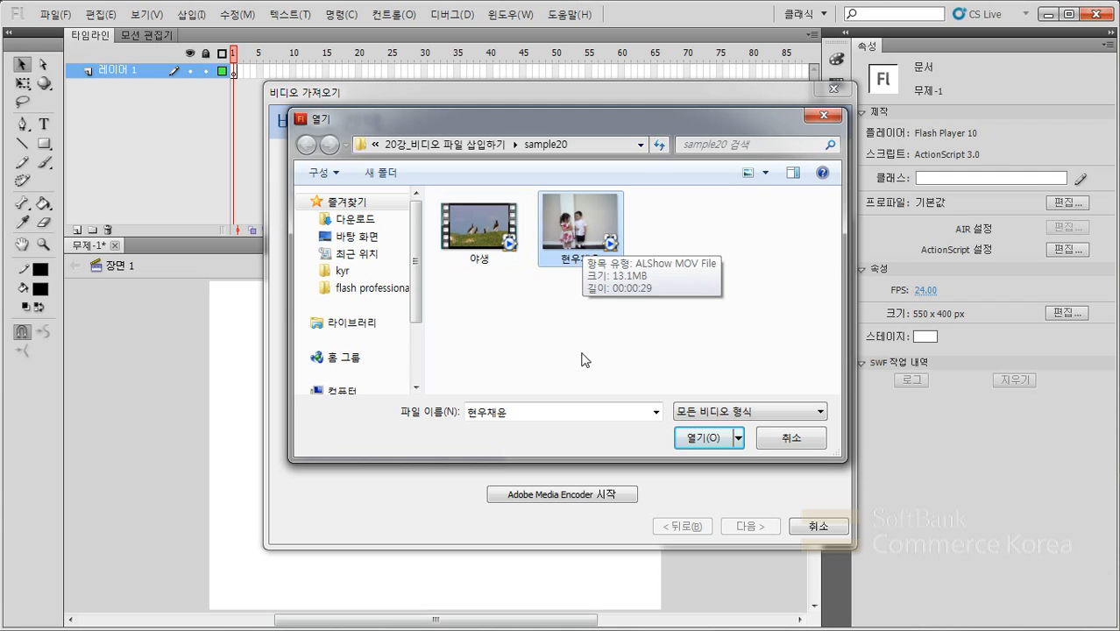
click(693, 438)
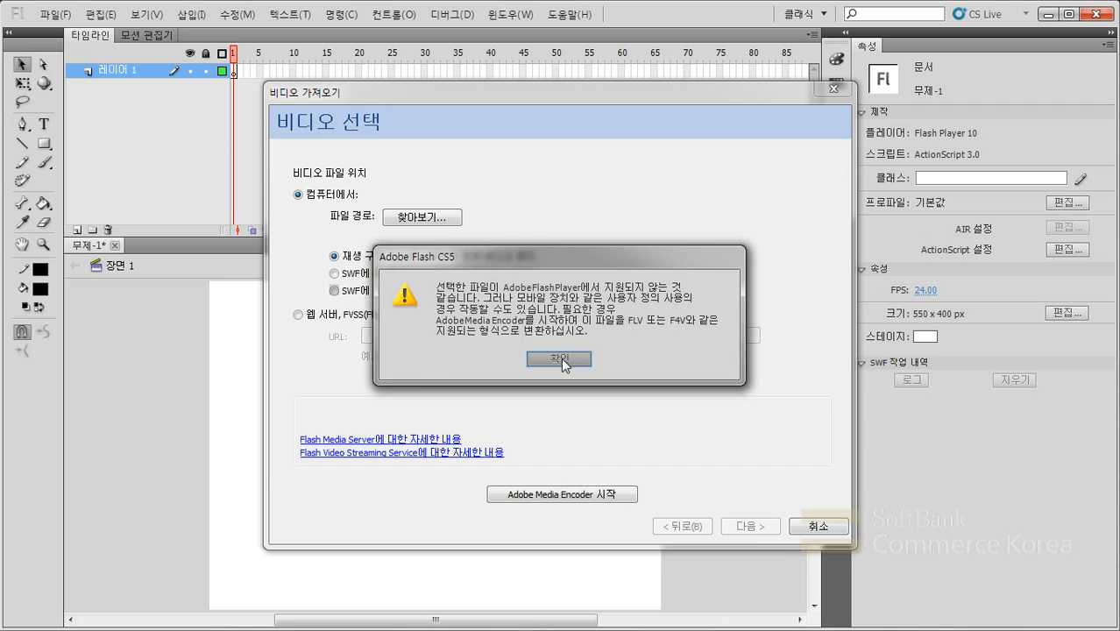
click(561, 358)
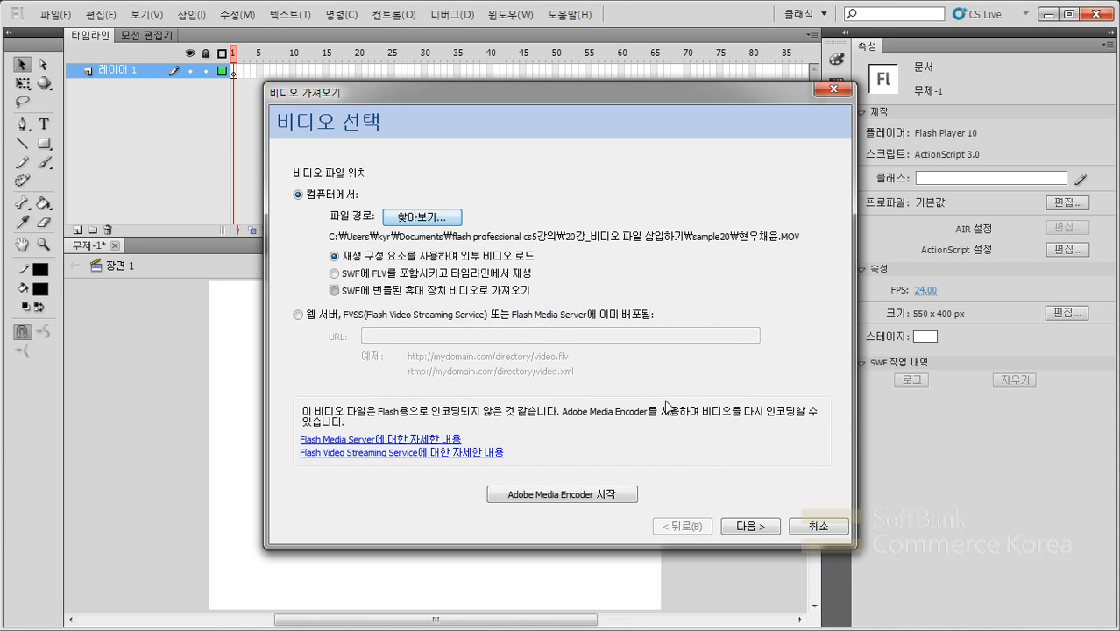
click(818, 527)
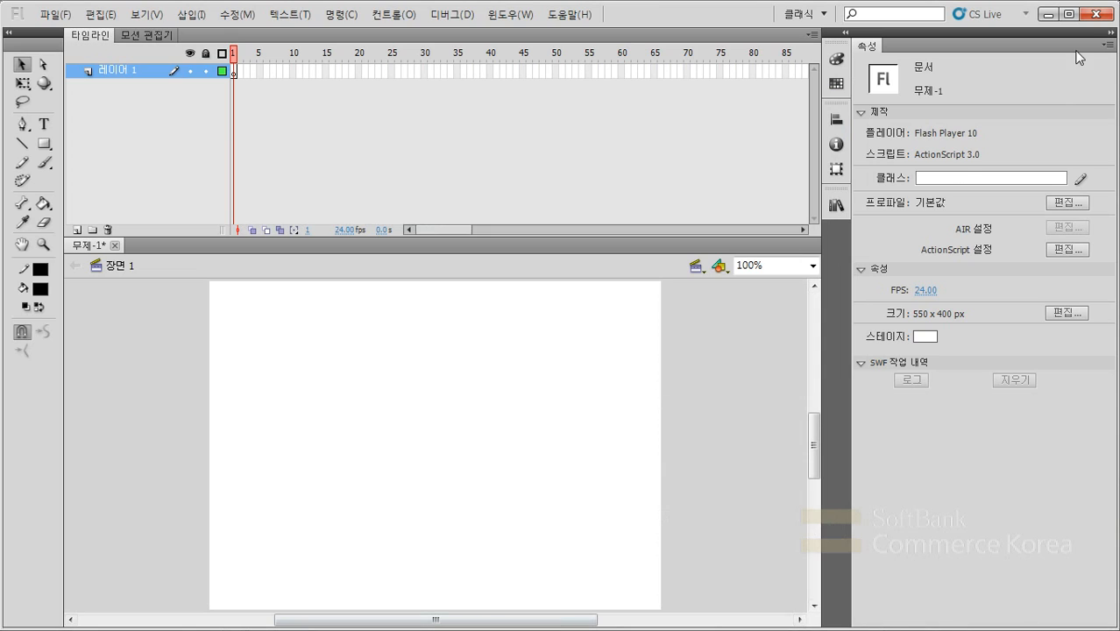
Minimize the Flash window and launch Adobe Media Encoder CS5
click(1049, 13)
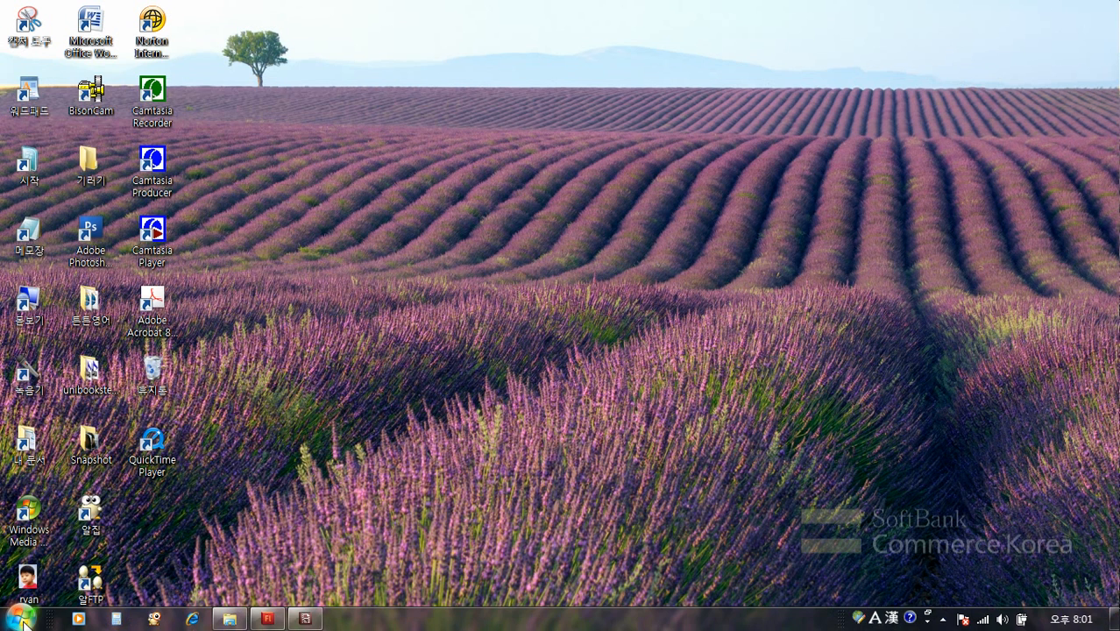
click(21, 618)
click(68, 553)
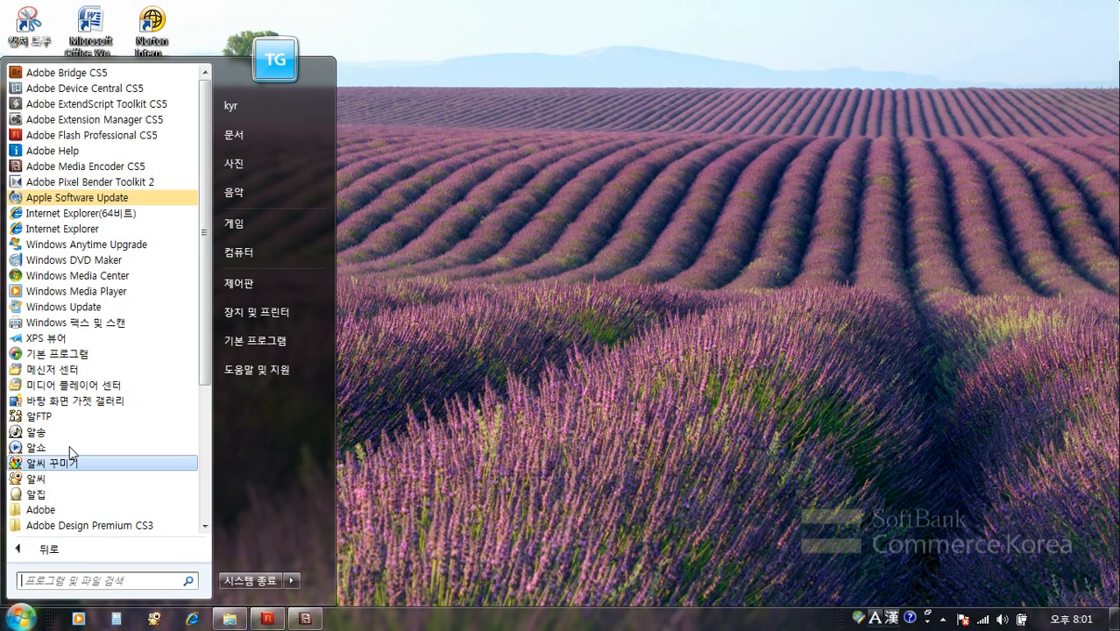
click(51, 174)
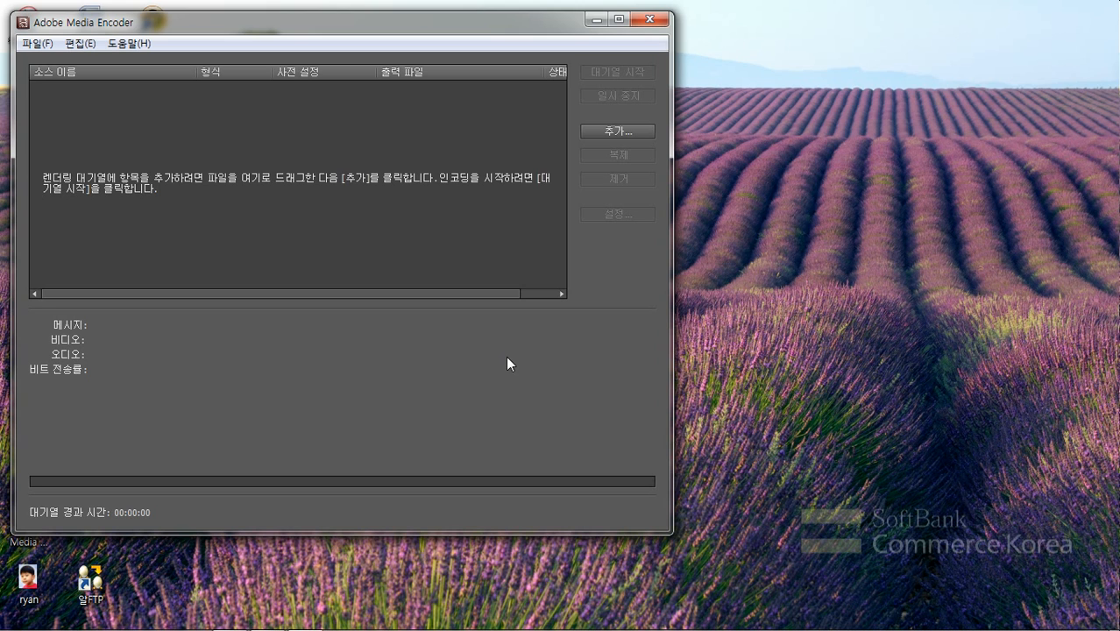
Add the MOV video of the two children from the sample20 folder to the encoding queue
click(603, 136)
click(318, 231)
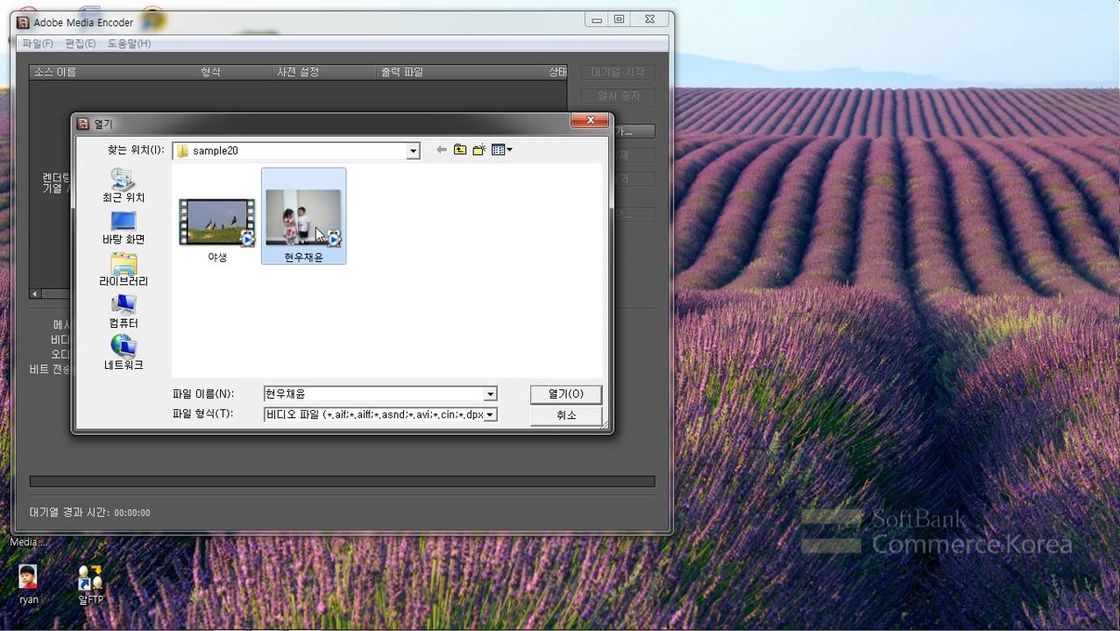
click(578, 402)
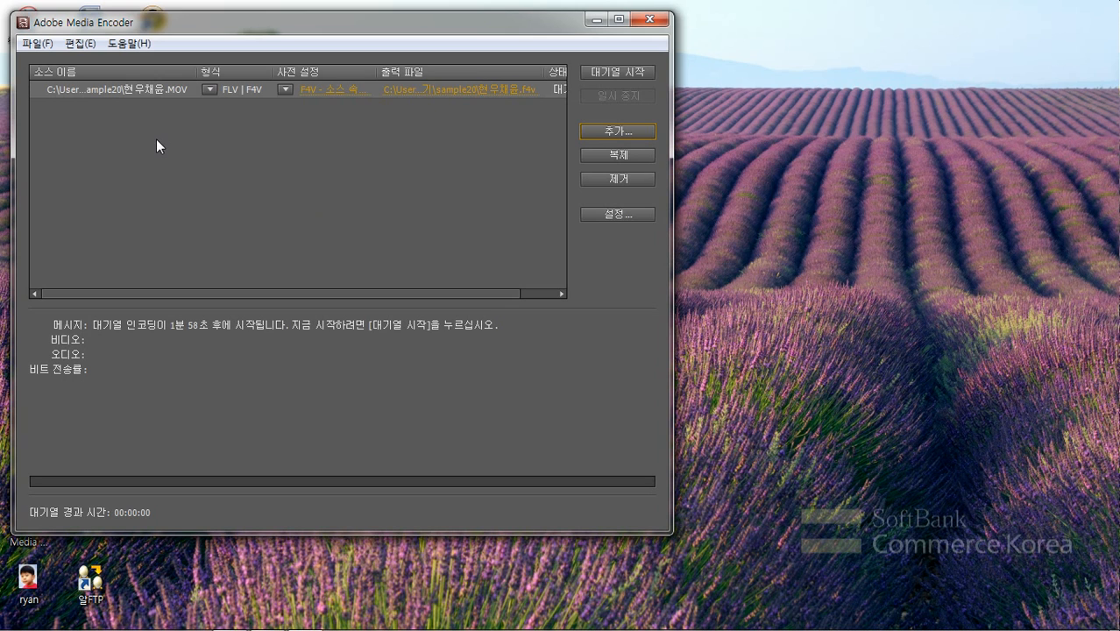
click(156, 145)
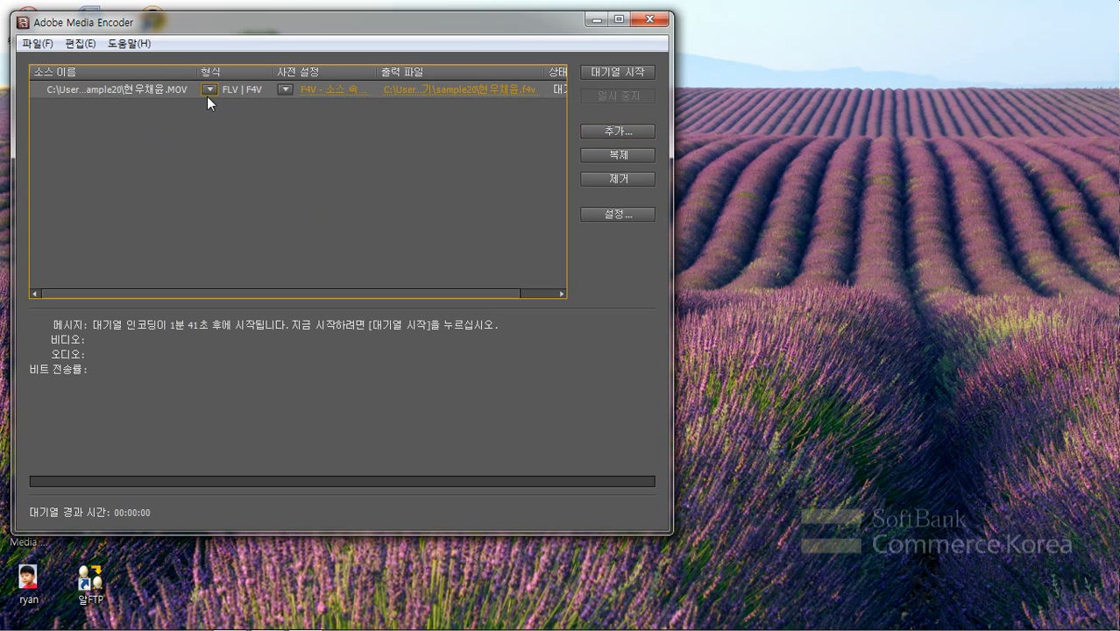
Try the H.264 format on the queued clip and switch it back to FLV | F4V
click(209, 89)
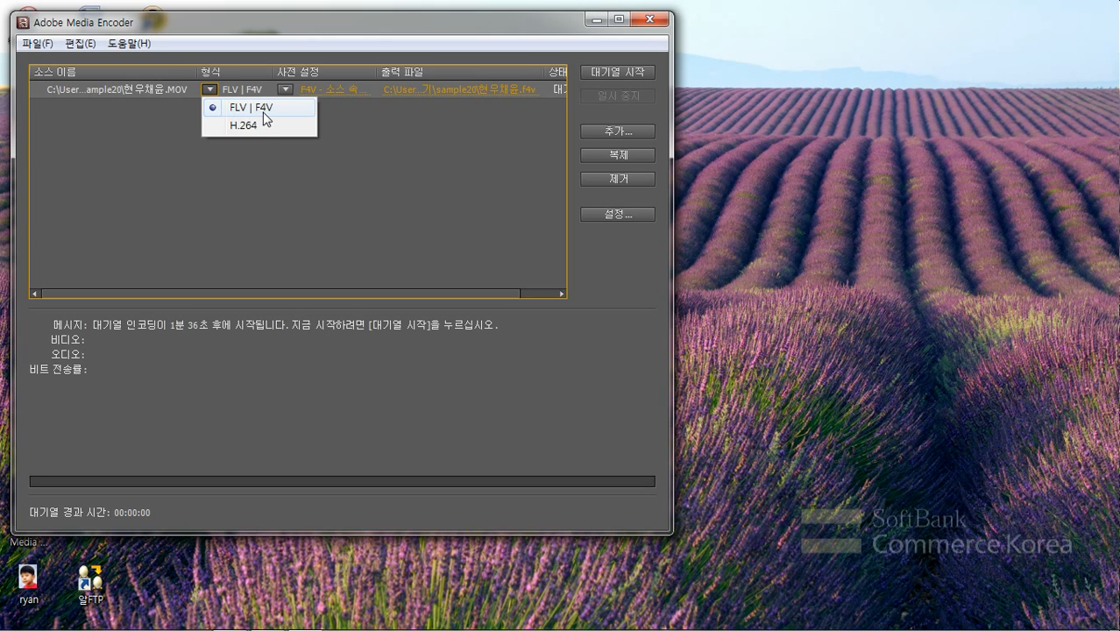
click(218, 127)
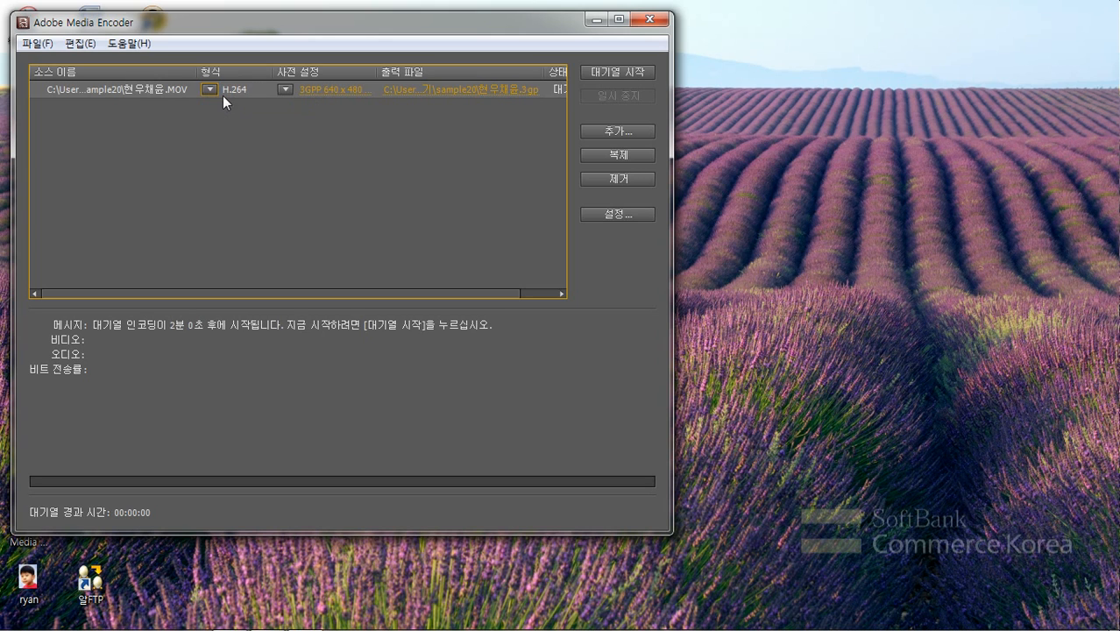
click(213, 93)
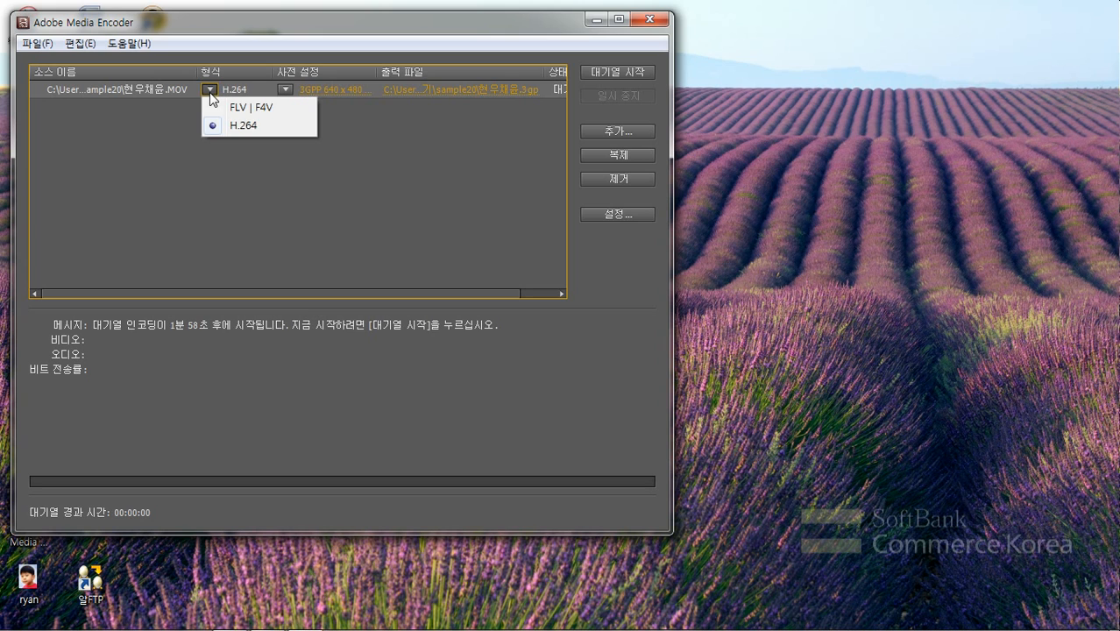
click(215, 111)
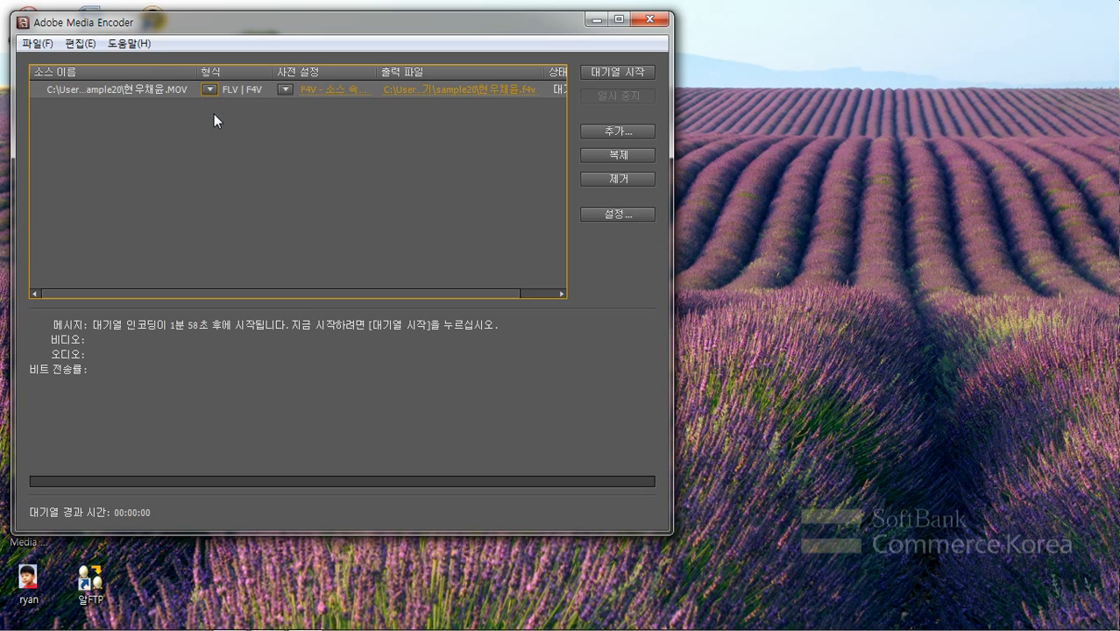
Open the queued clip's export settings and trim both ends of the source range to a duration of about 00;00;09;26
click(318, 92)
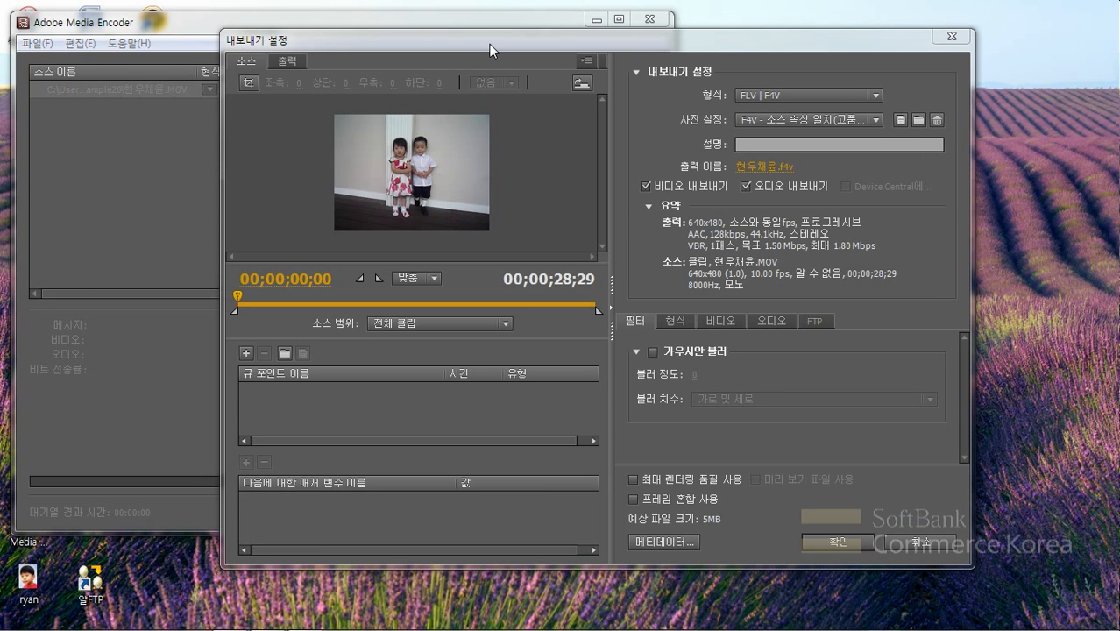
drag(491, 51, 484, 66)
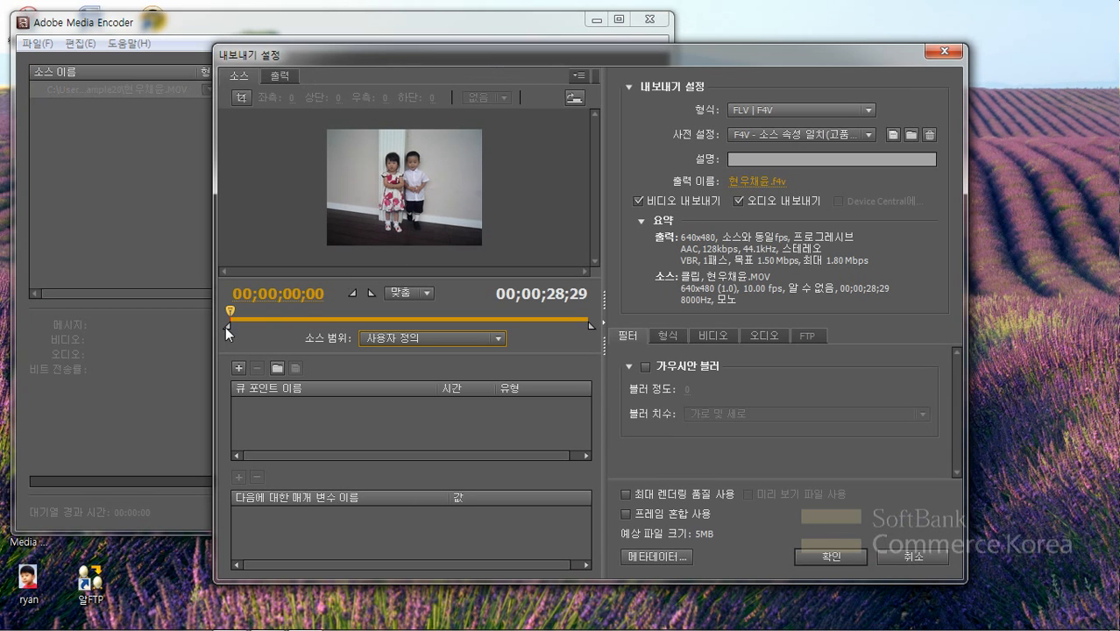
drag(226, 326, 287, 332)
drag(587, 328, 414, 326)
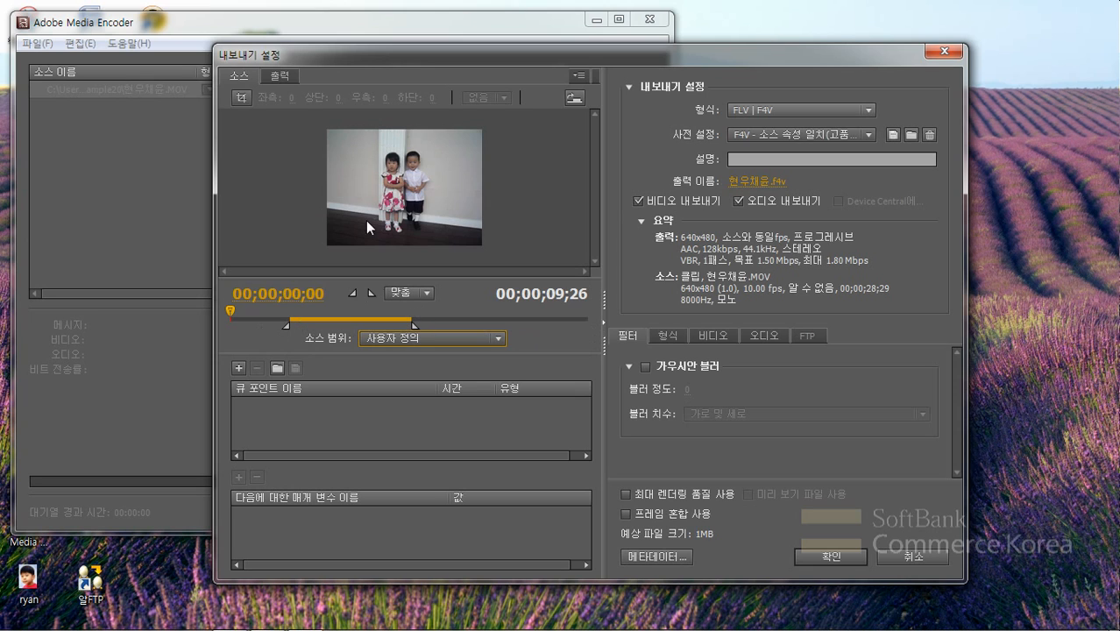
Crop the source frame by about 134 px left, 61 px top, 63 px right and 132 px bottom
click(236, 100)
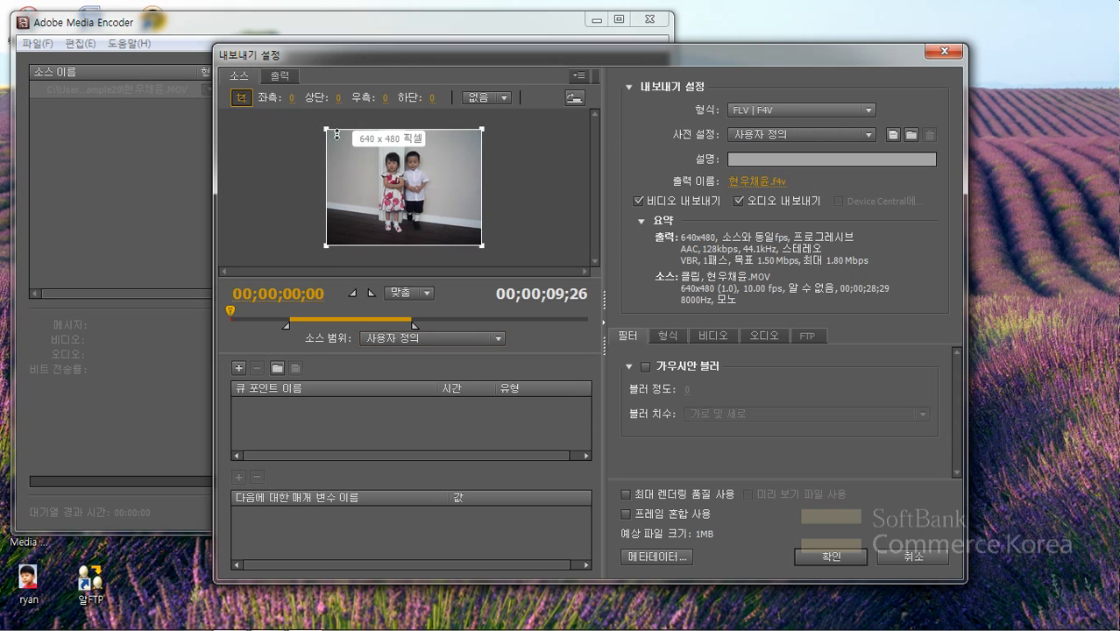
drag(326, 129, 358, 144)
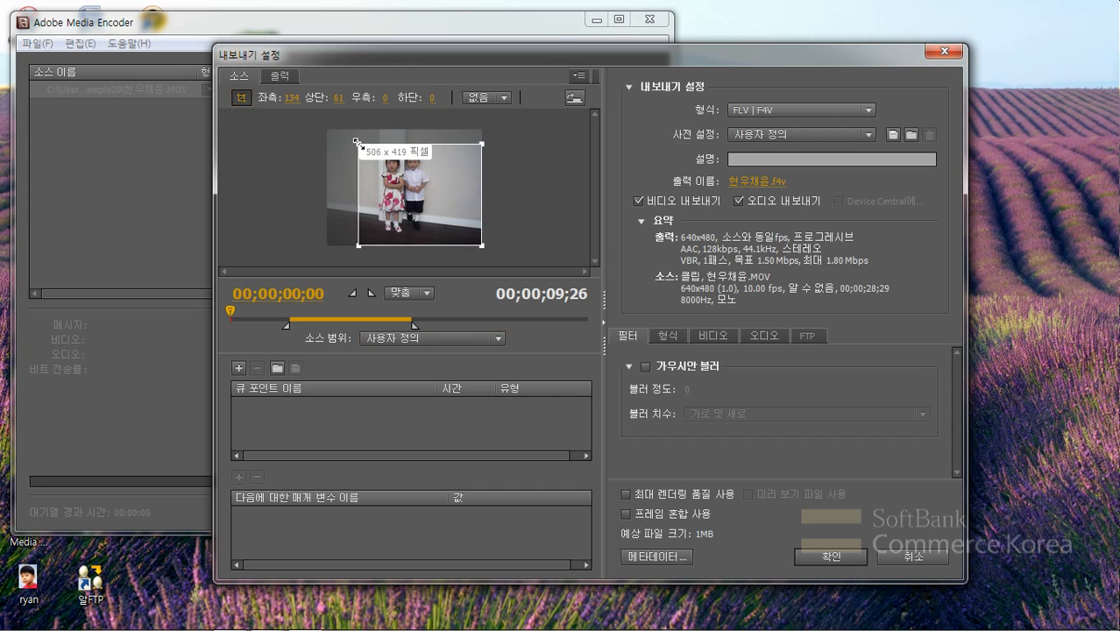
drag(482, 246, 466, 213)
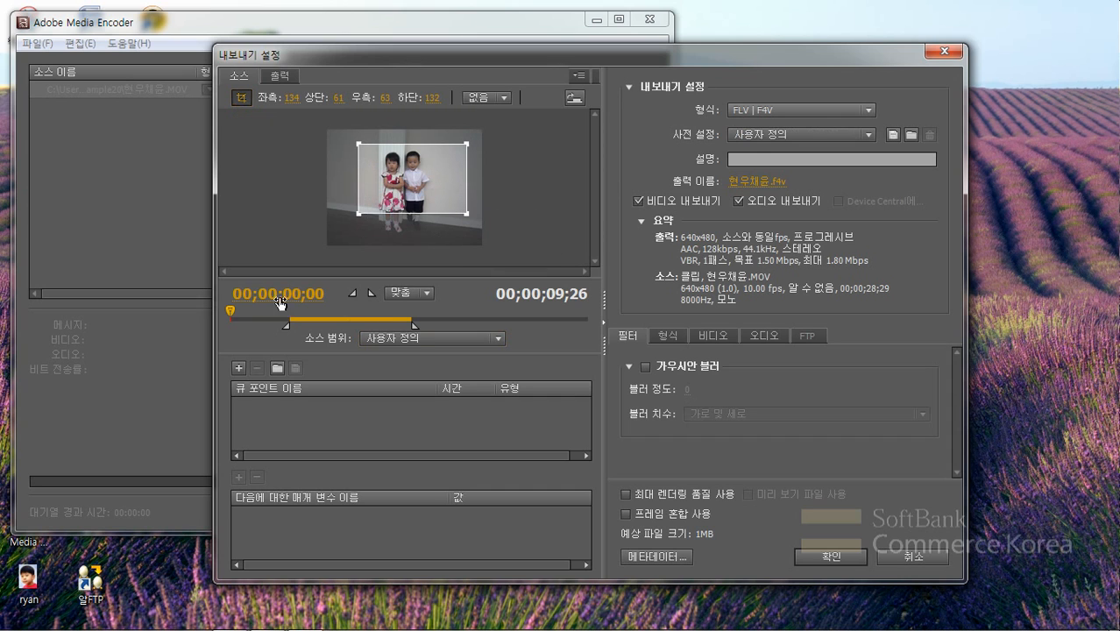
Reposition and enlarge the crop area around both children to about 446 x 317 px, checking it against the frame at 00;00;08;29
drag(243, 308, 341, 312)
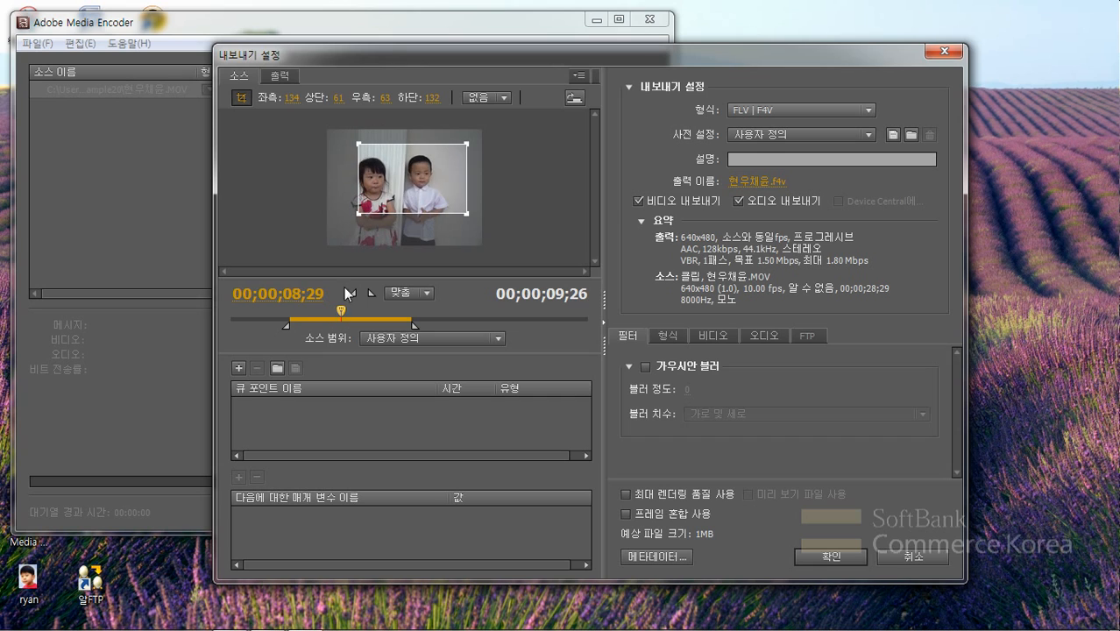
drag(413, 173, 397, 170)
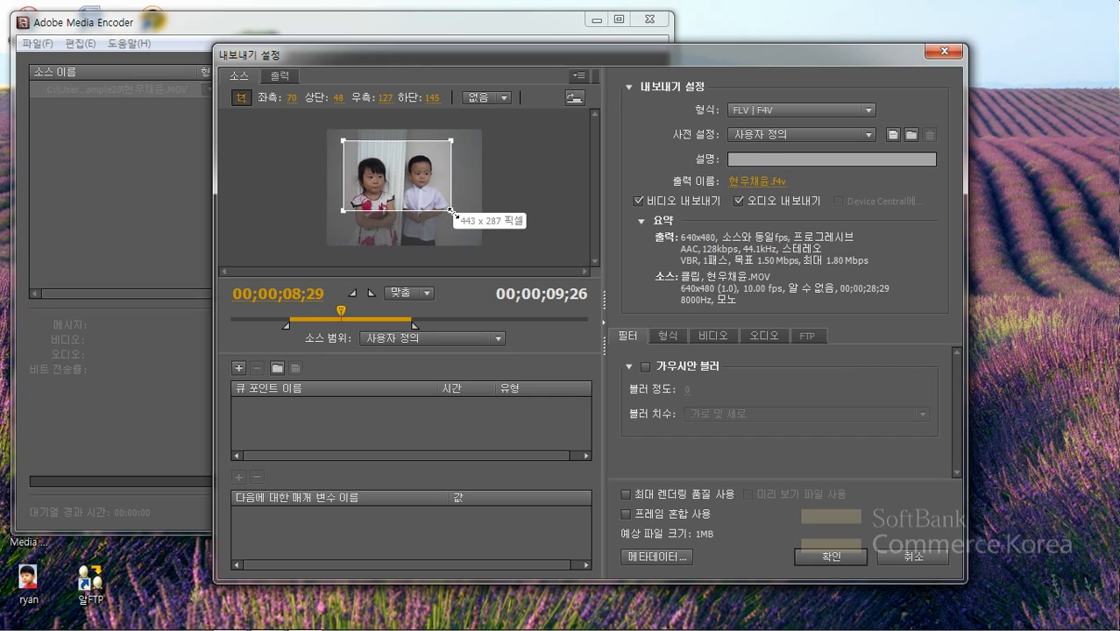
drag(452, 211, 452, 218)
Move the out point earlier to shorten the clip to about 00;00;06;07, and accept the export settings
drag(341, 312, 414, 319)
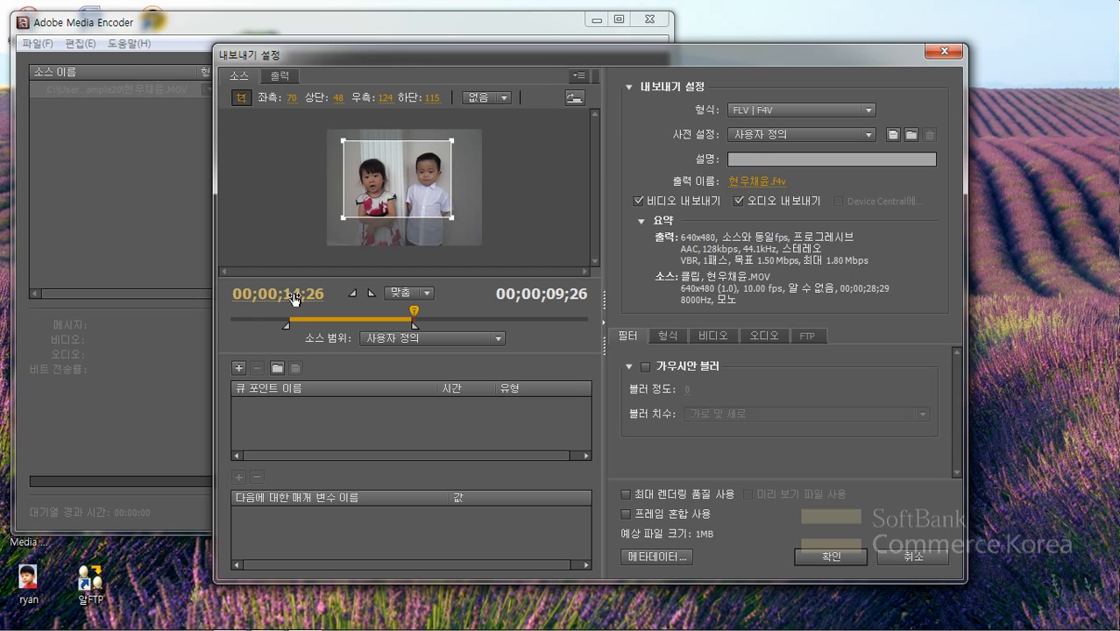
mouse_move(411, 328)
mouse_down()
mouse_move(296, 320)
mouse_move(356, 320)
mouse_move(296, 319)
mouse_move(336, 320)
mouse_up()
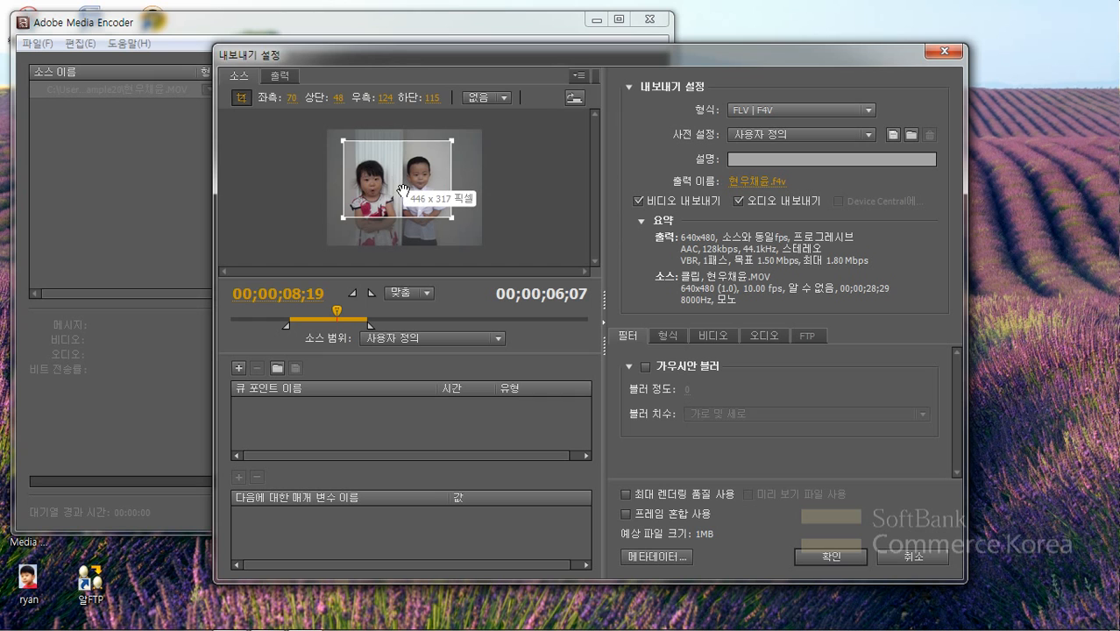
click(828, 557)
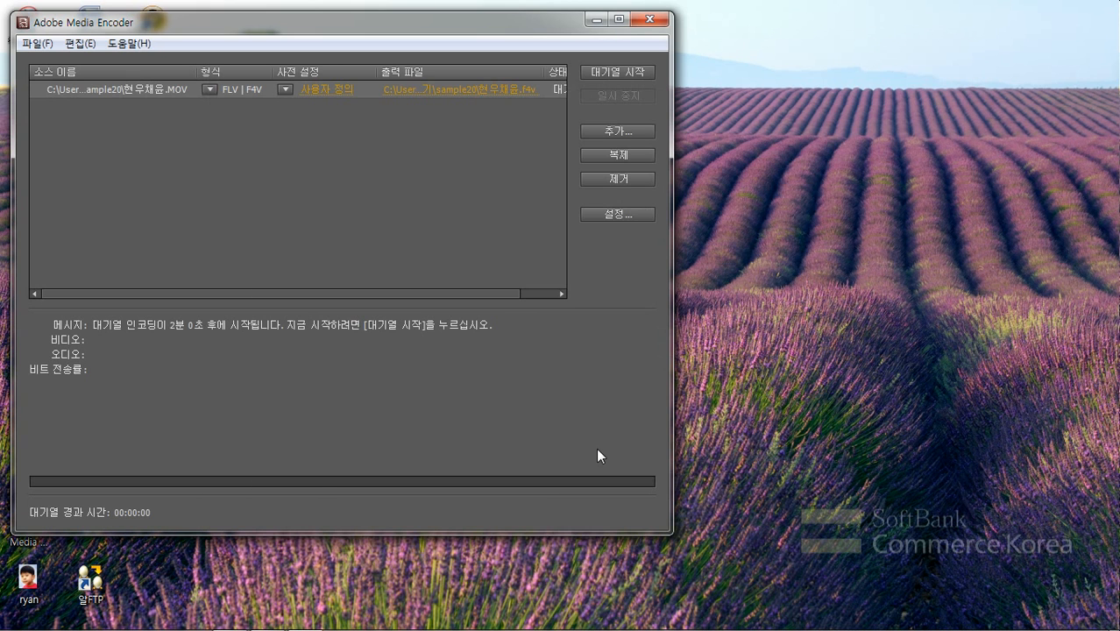
Encode the queued clip and switch to the sample20 folder window to check for the F4V output file
click(616, 72)
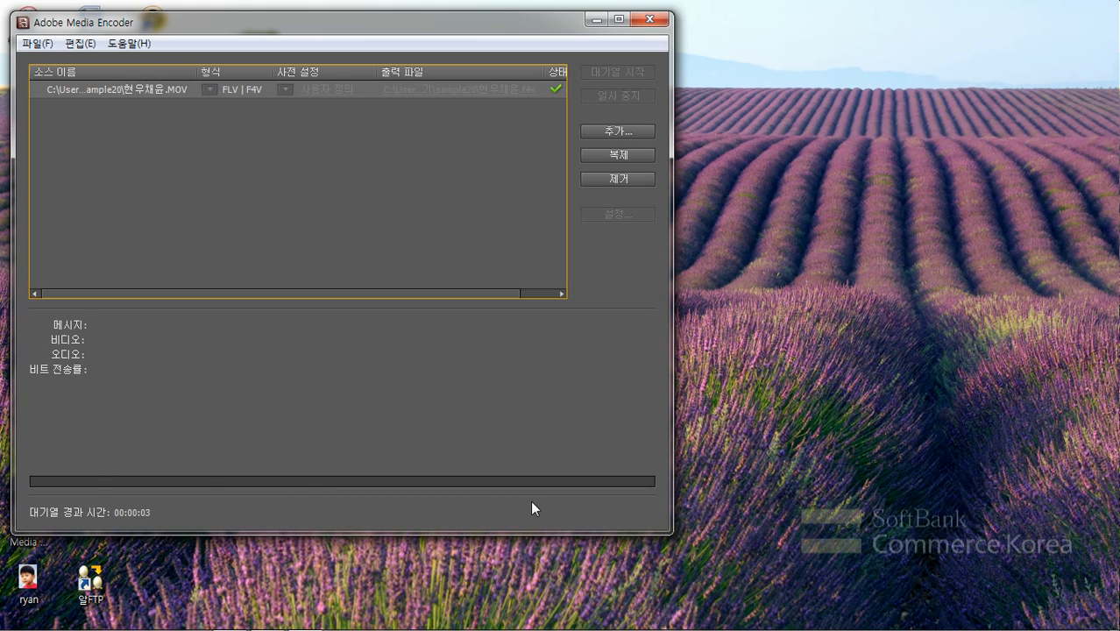
key(alt+Tab)
key(alt+Tab)
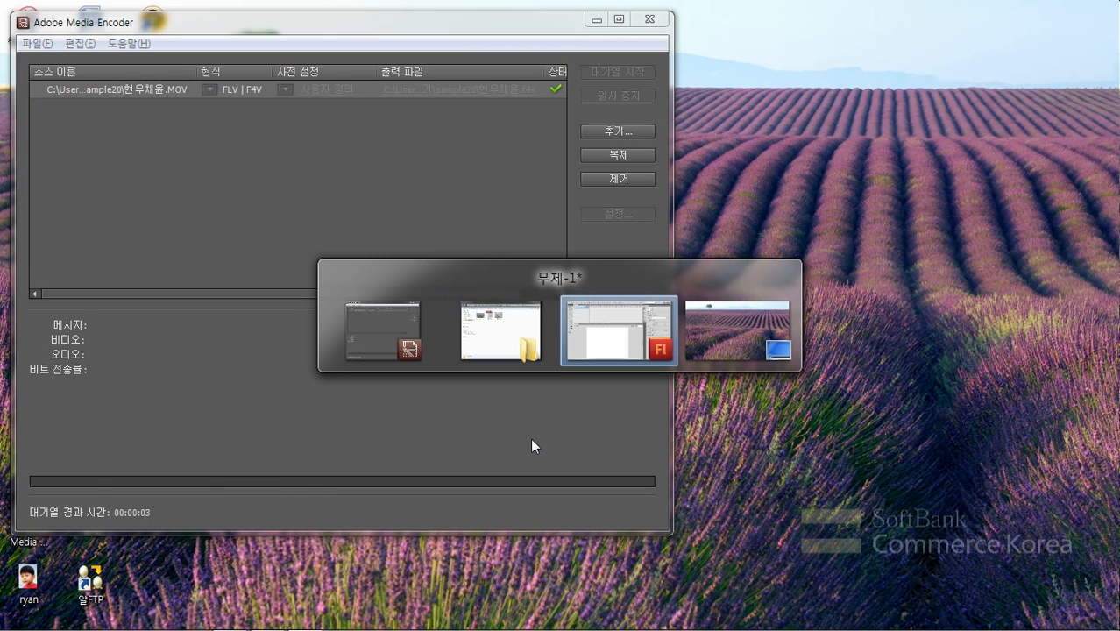
key(alt+Tab)
key(alt+Tab)
key(alt+Tab)
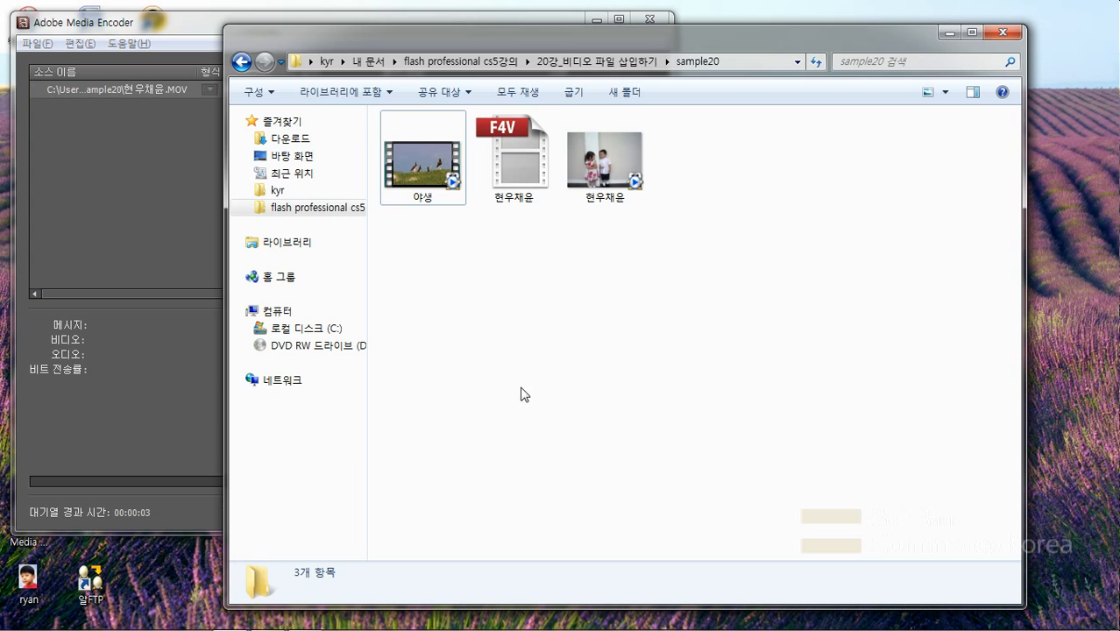
Compare the file details of the source MOV and the encoded F4V in the sample20 folder, and switch to Flash Professional
click(605, 187)
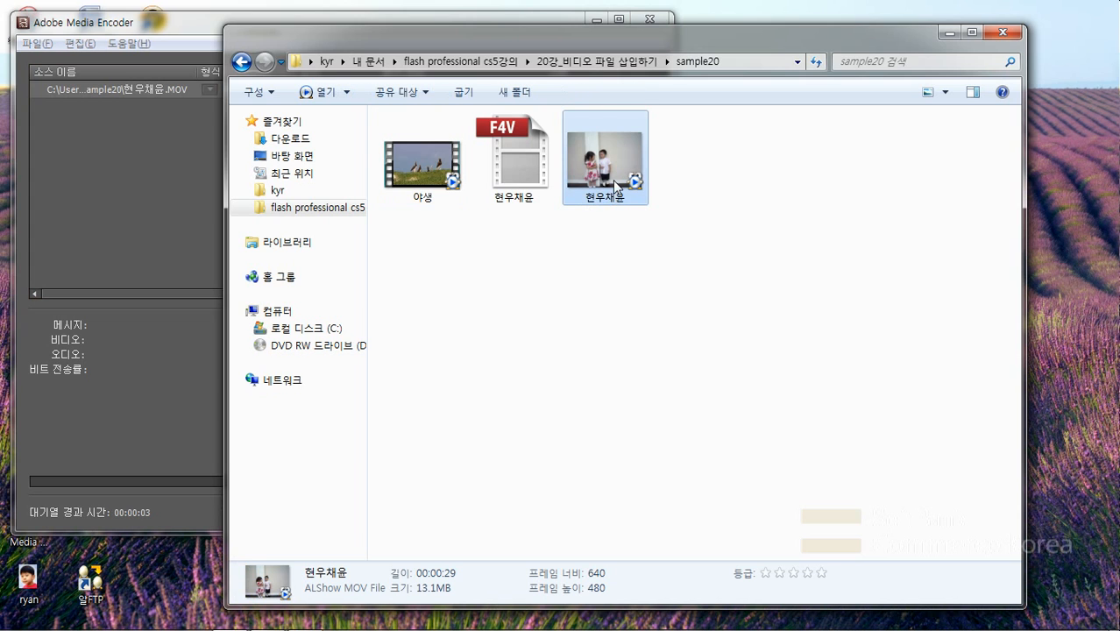
click(529, 185)
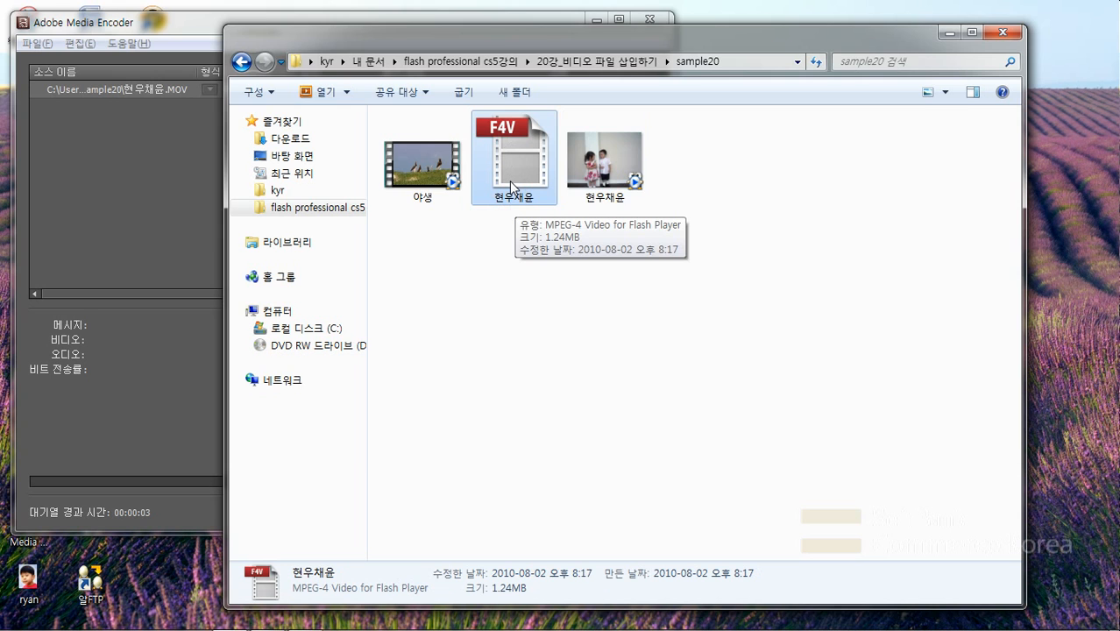
click(443, 438)
key(alt+Tab)
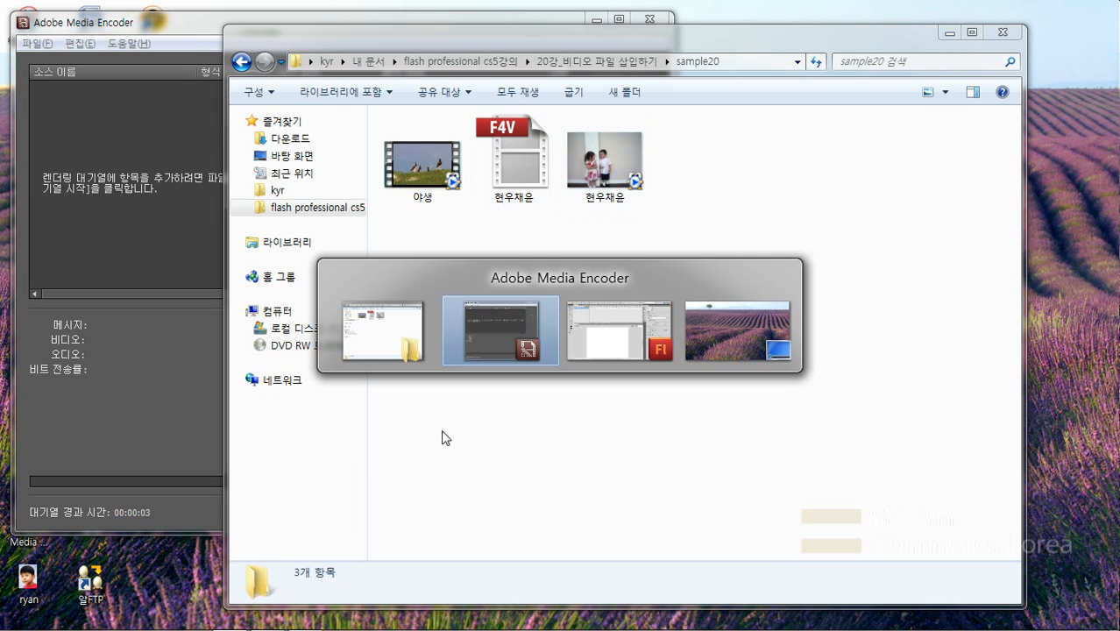
key(alt+Tab)
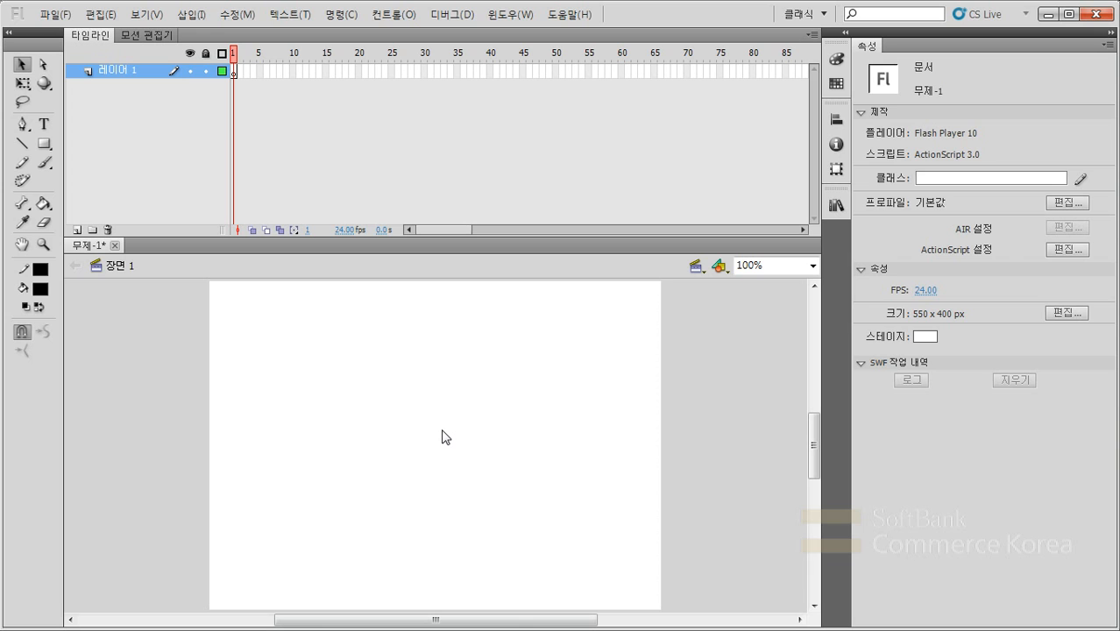
Start a video import of the encoded F4V from the sample20 folder, loading it as external video with a playback component
click(55, 14)
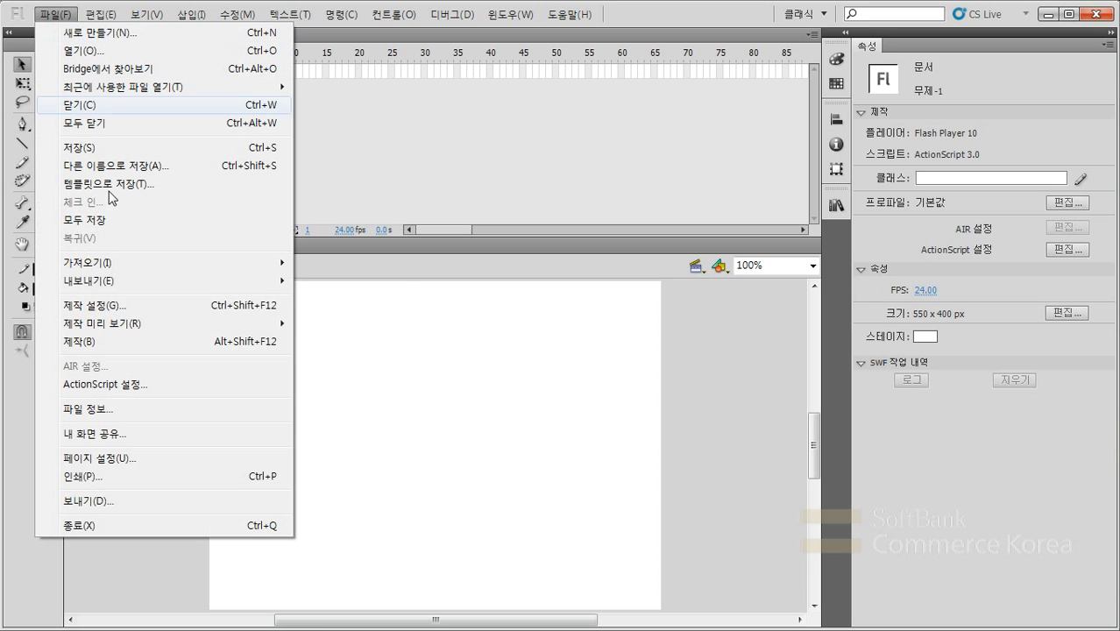
mouse_move(125, 264)
click(347, 318)
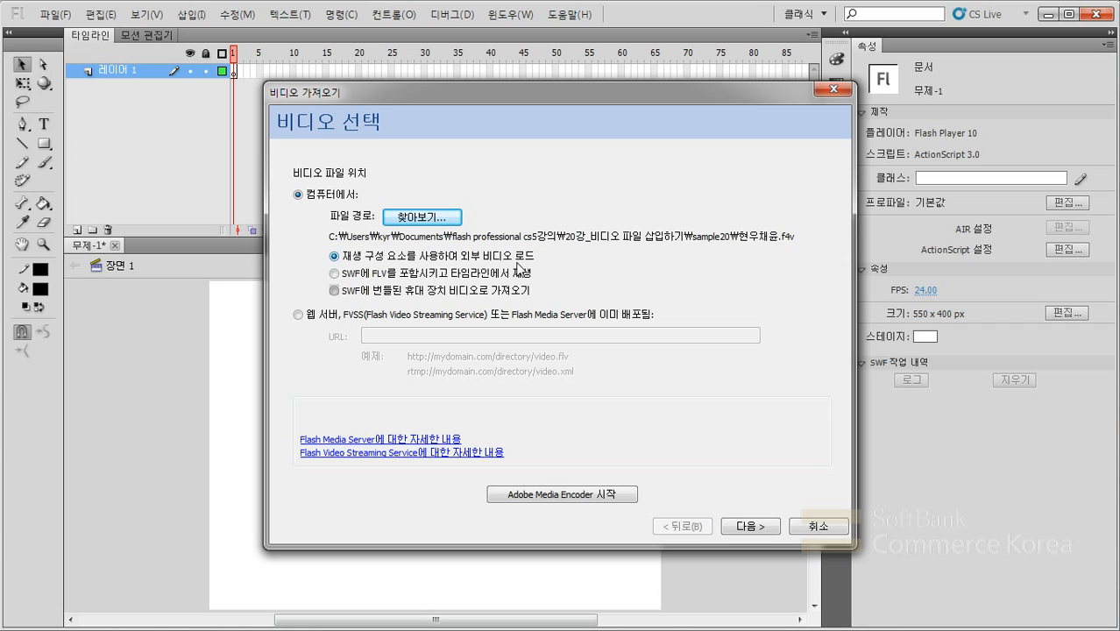
click(763, 533)
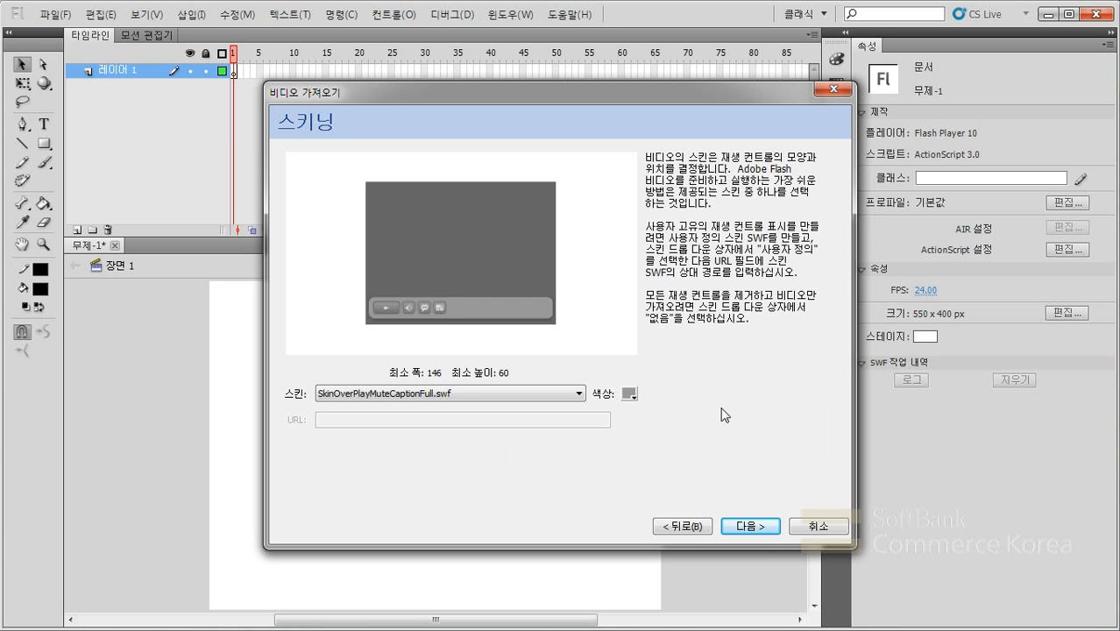
Try the 없음 (none) skin and MinimaUnderPlayBackSeekCounterVolMuteNoFull.swf as playback controls for the imported video
click(568, 402)
drag(576, 272, 580, 170)
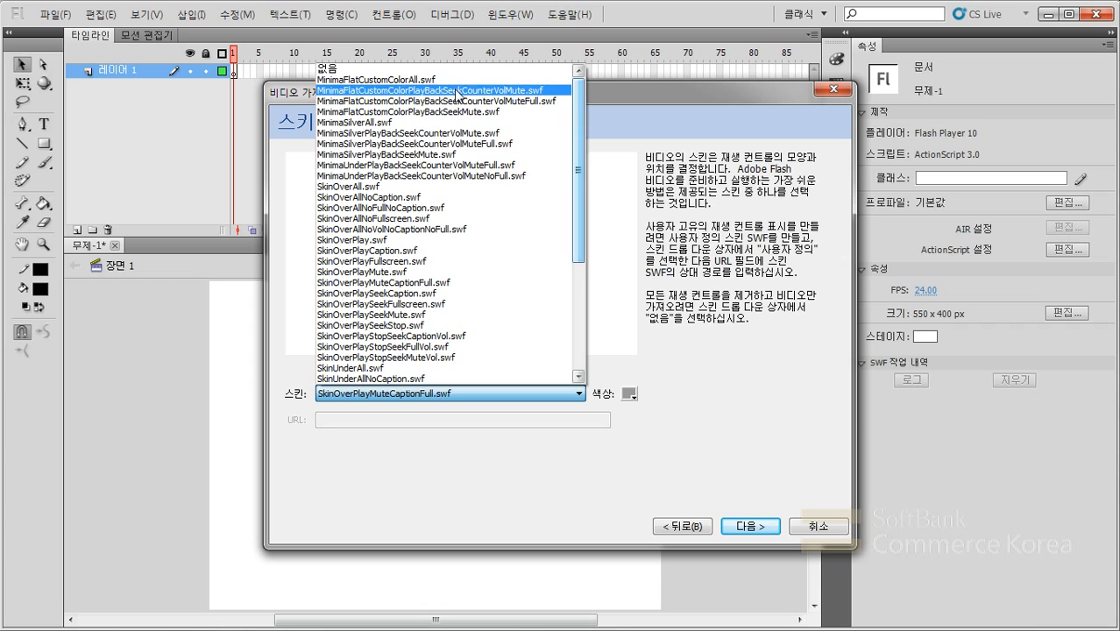
click(413, 70)
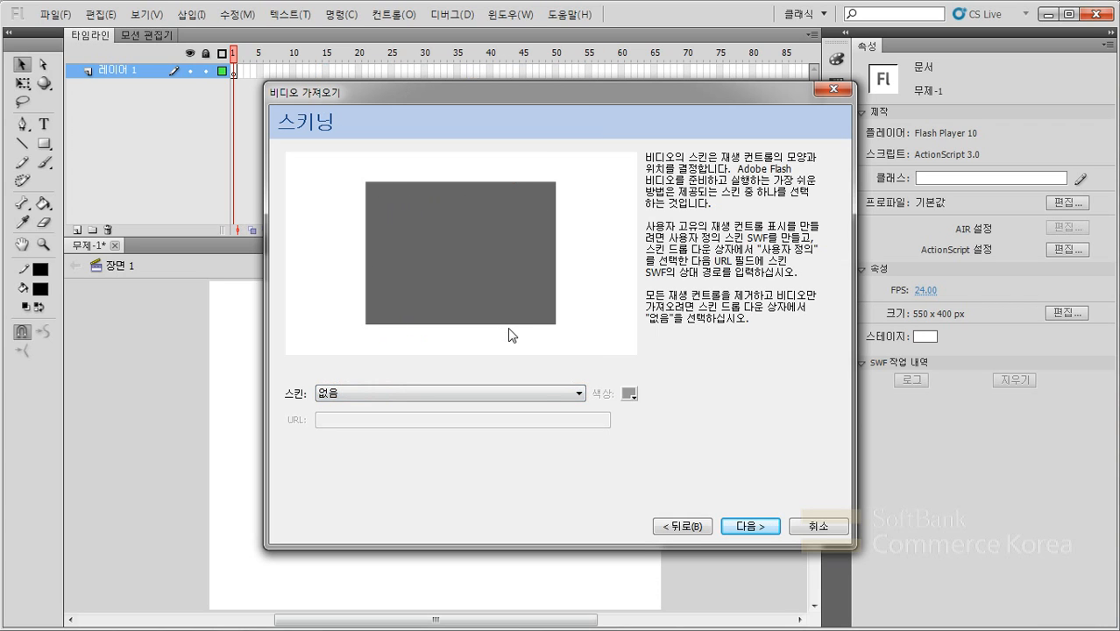
click(542, 393)
click(491, 176)
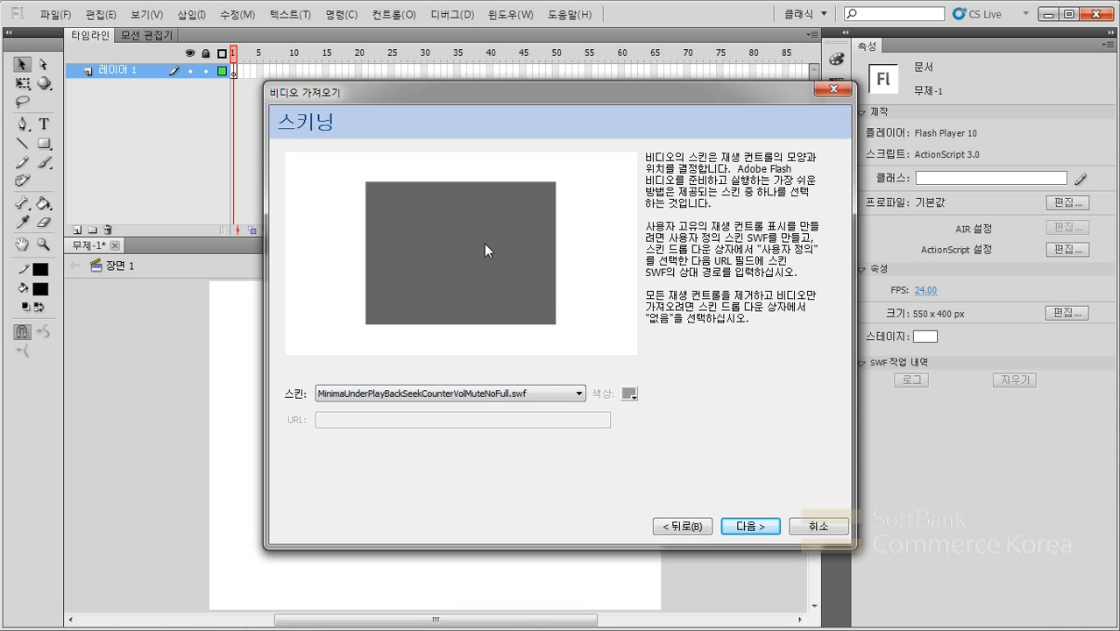
Set the video skin to SkinOverAllNoFullNoCaption.swf and finish the import onto the stage
click(546, 389)
click(462, 102)
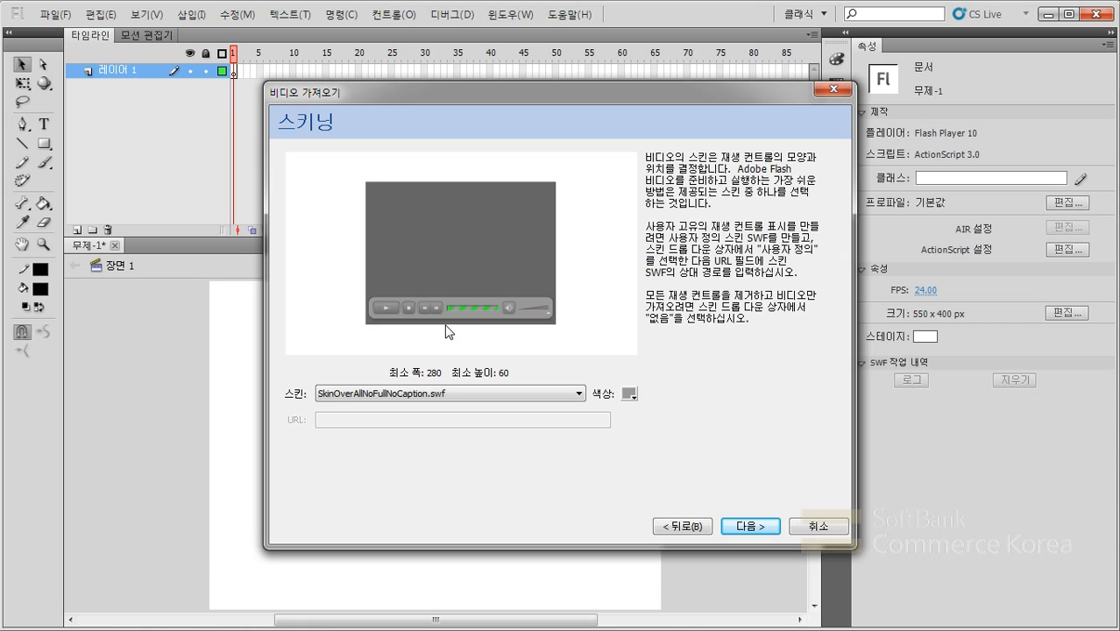
click(738, 529)
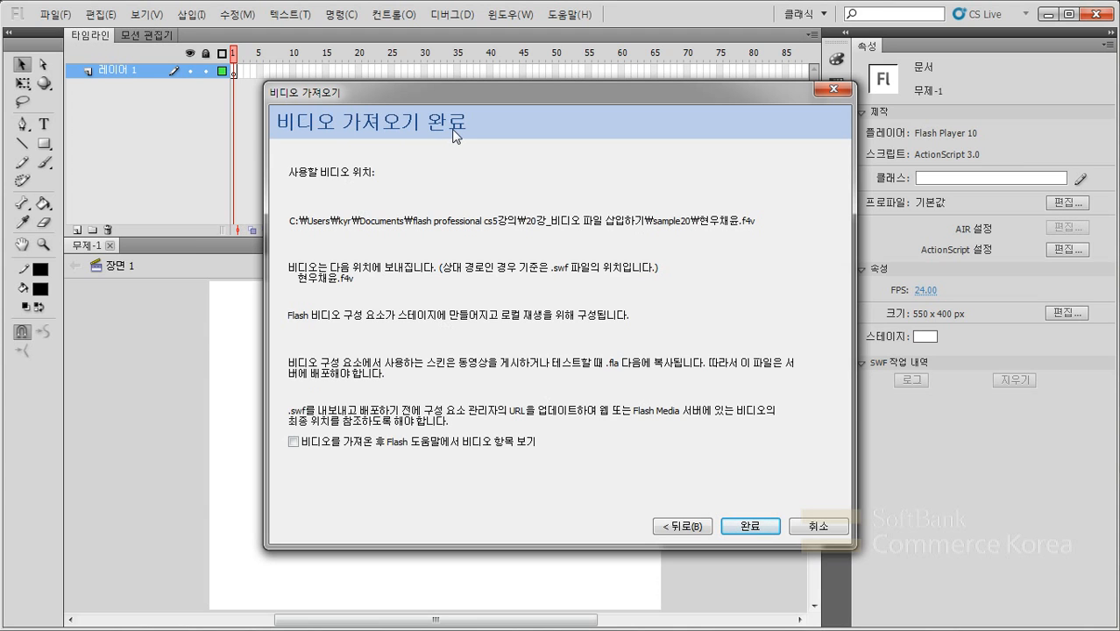
click(761, 526)
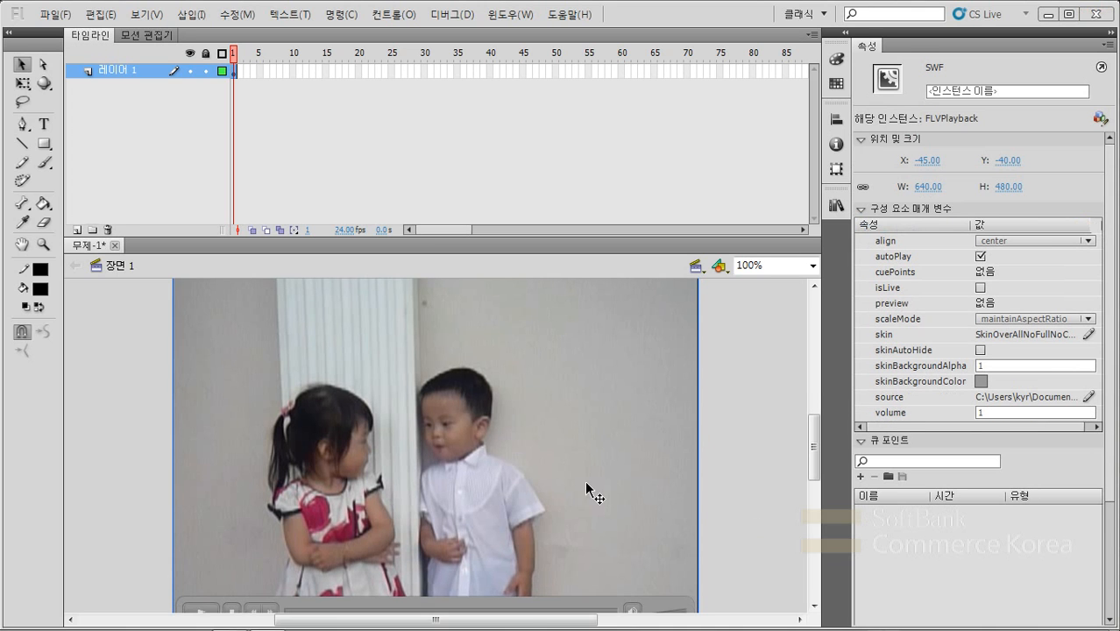
Scale the video component down to about 373 x 280 px and place it within the stage at about X 90, Y 69
click(22, 83)
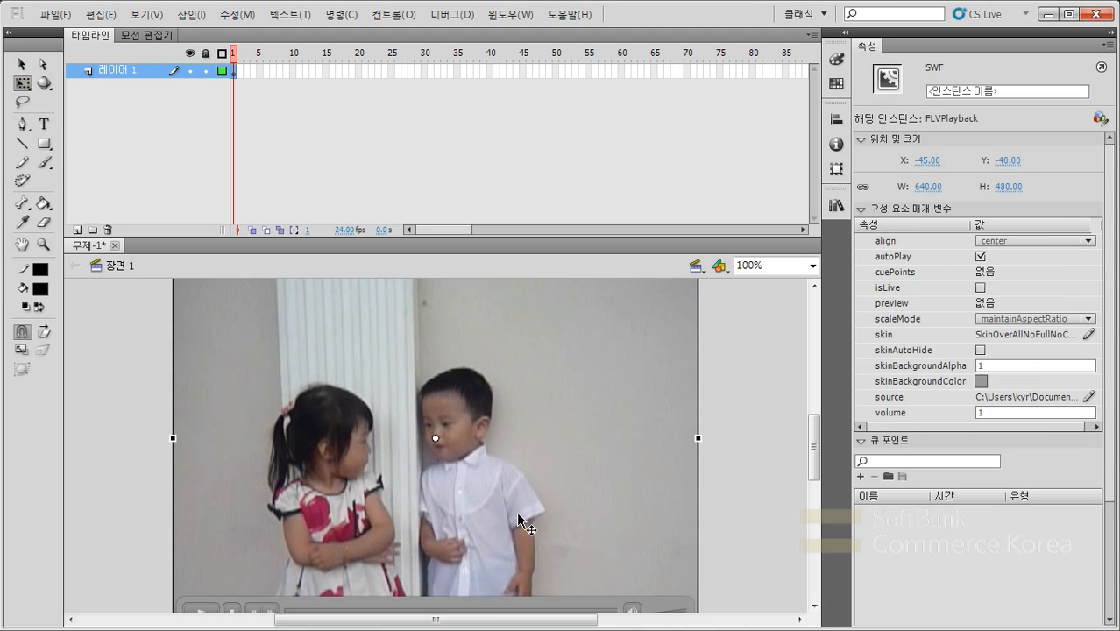
scroll(493, 411, up, 3)
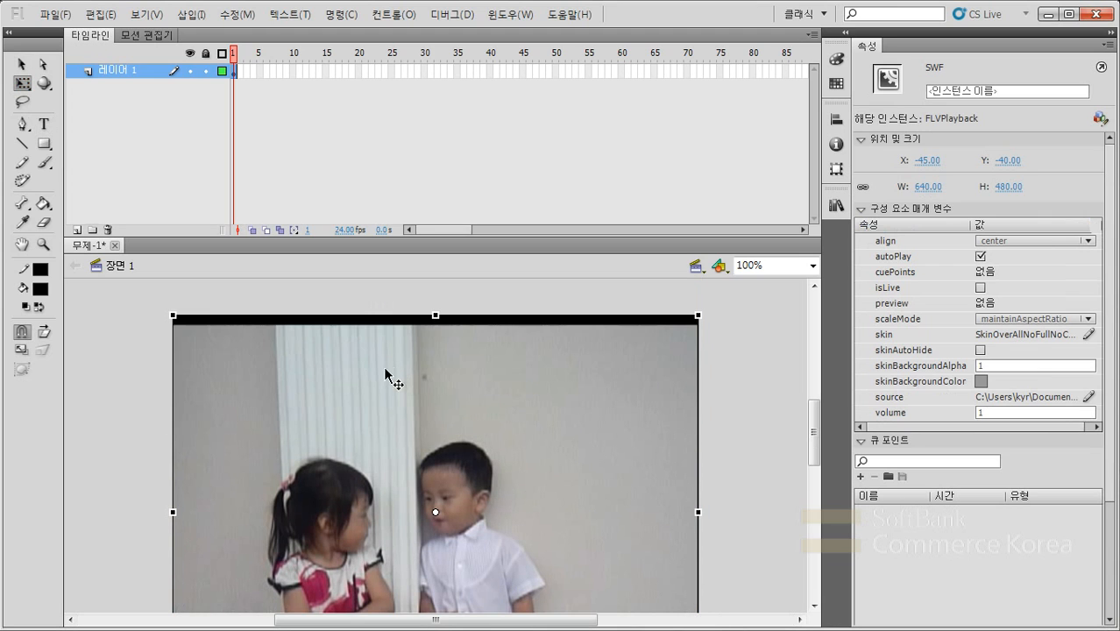
drag(173, 315, 392, 480)
drag(564, 524, 398, 357)
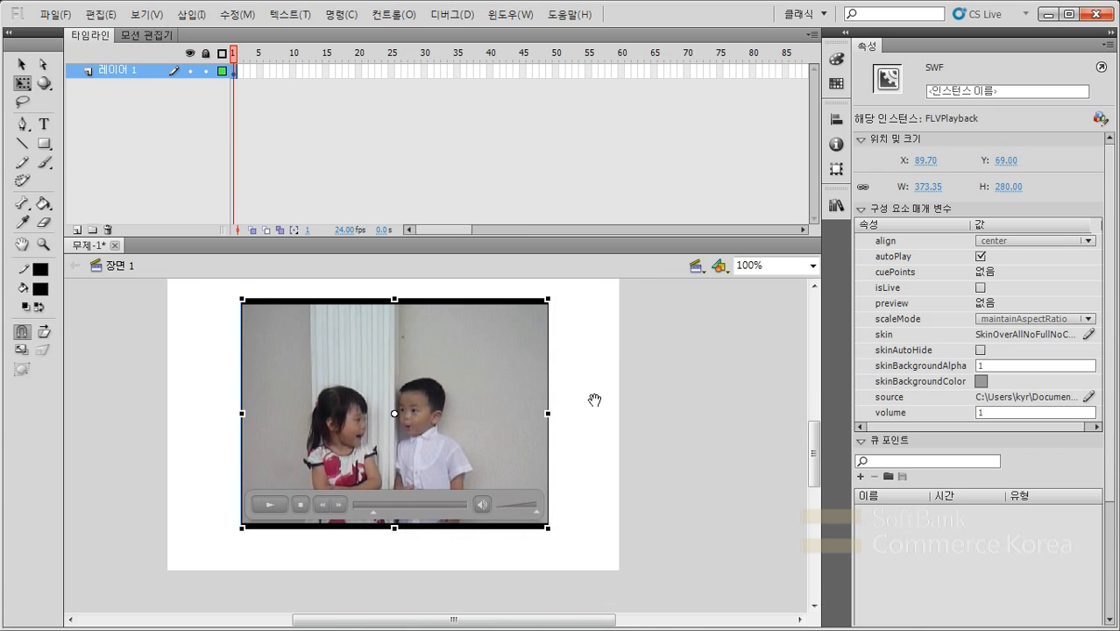
drag(596, 395, 645, 419)
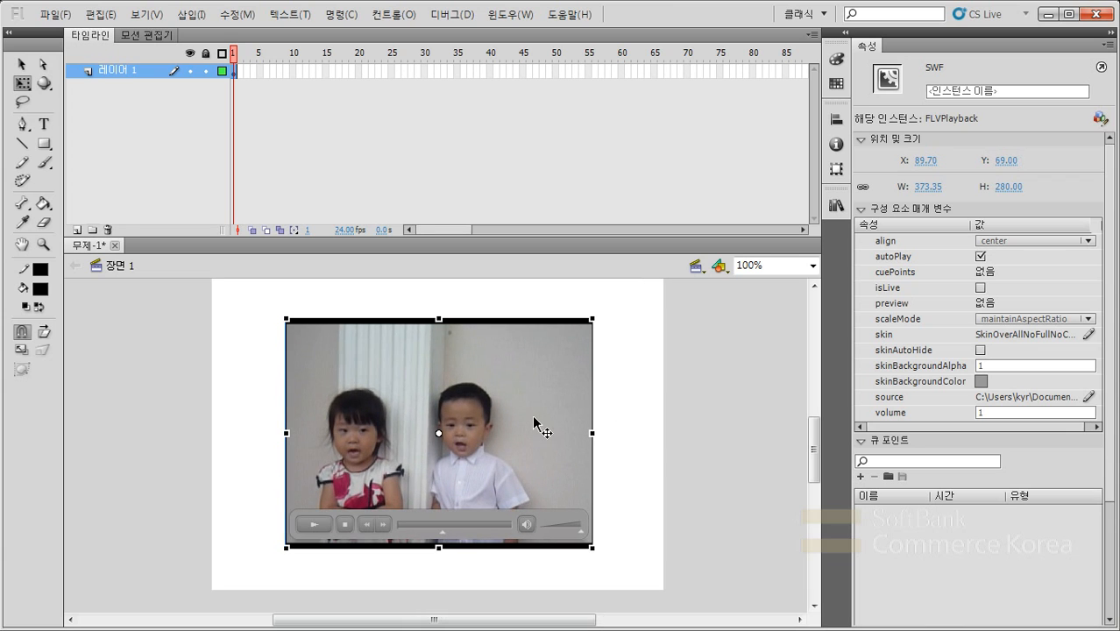
Test the video's playback controls on the stage: play, stop, seek forward and back, lower the volume, replay and pause
click(24, 66)
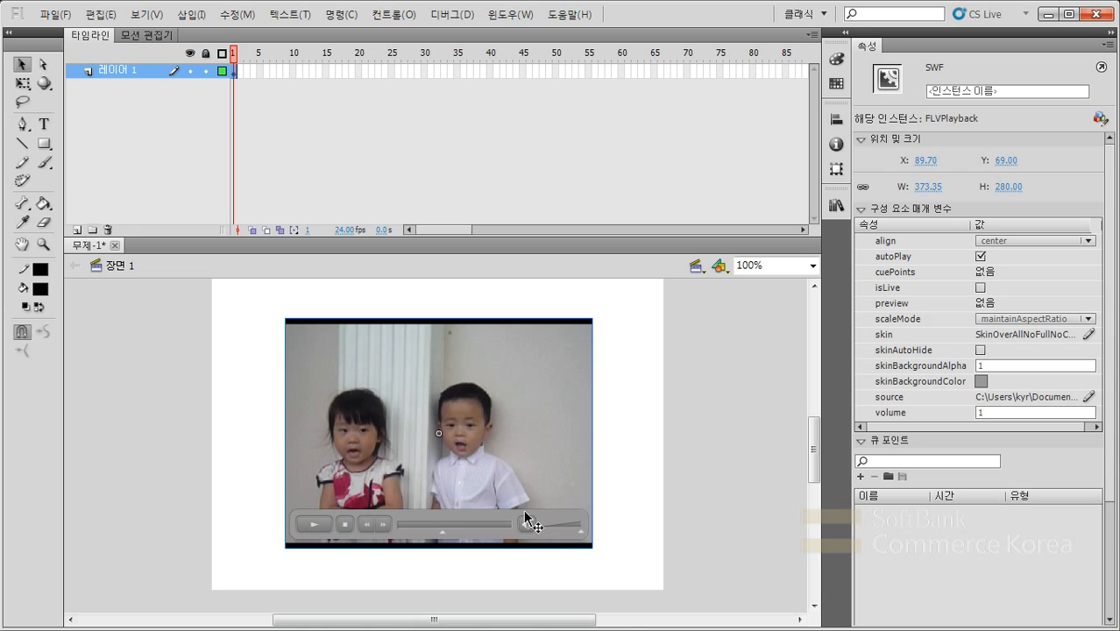
click(313, 526)
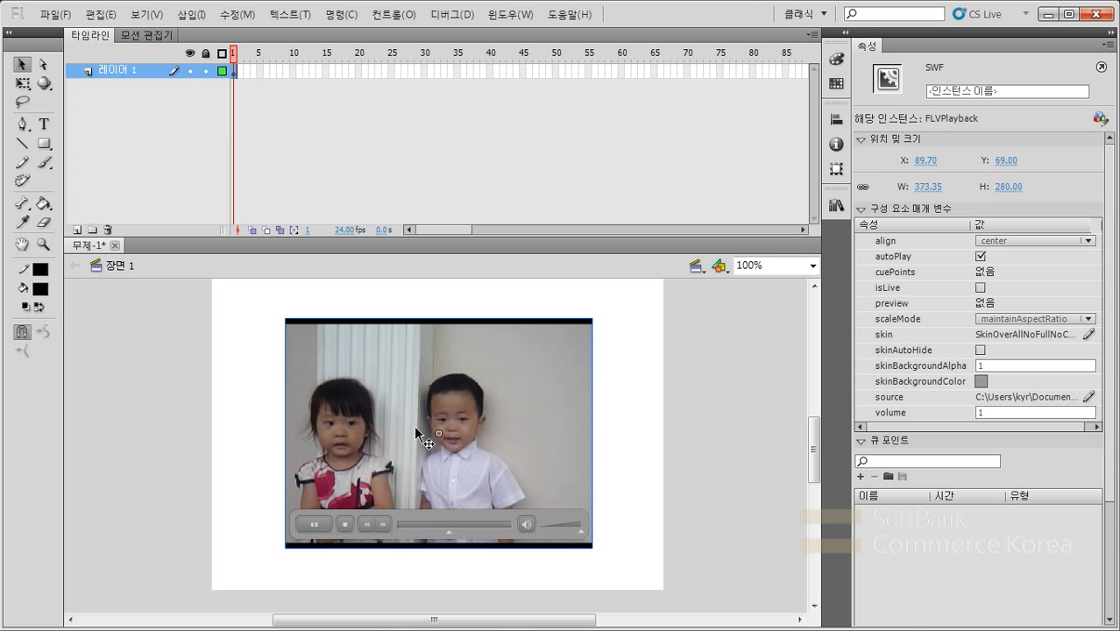
click(348, 526)
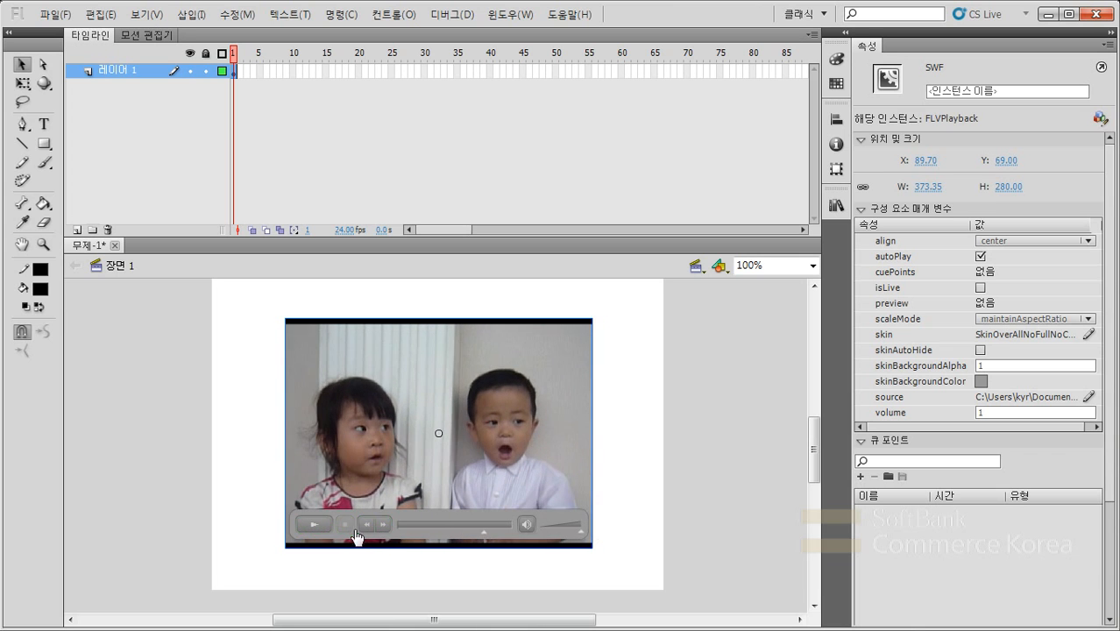
click(385, 525)
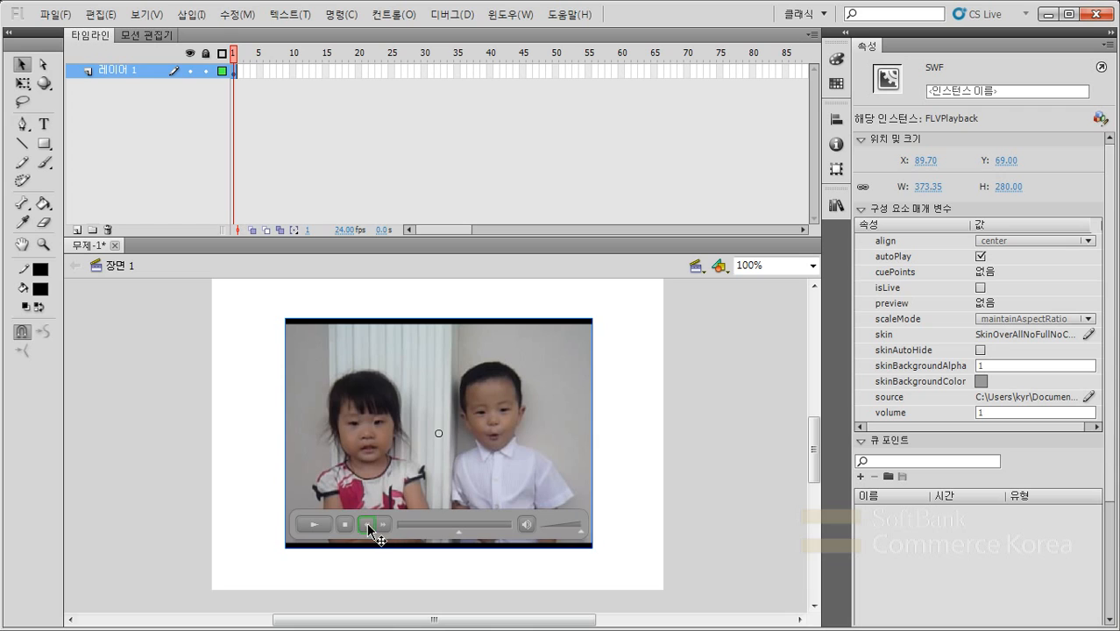
click(366, 524)
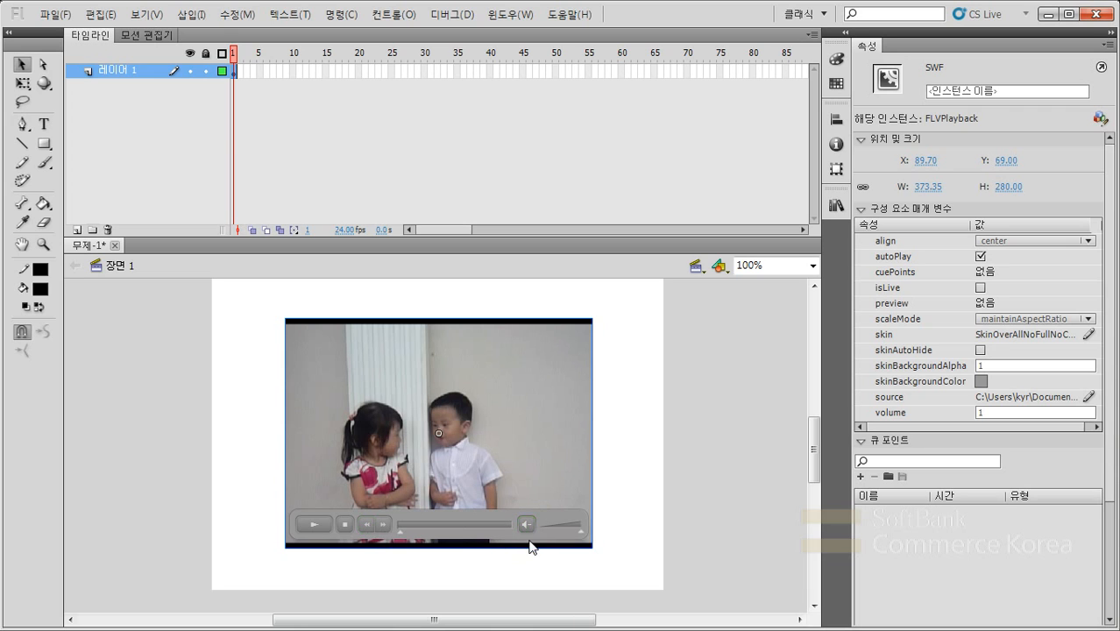
drag(581, 531, 561, 537)
click(315, 526)
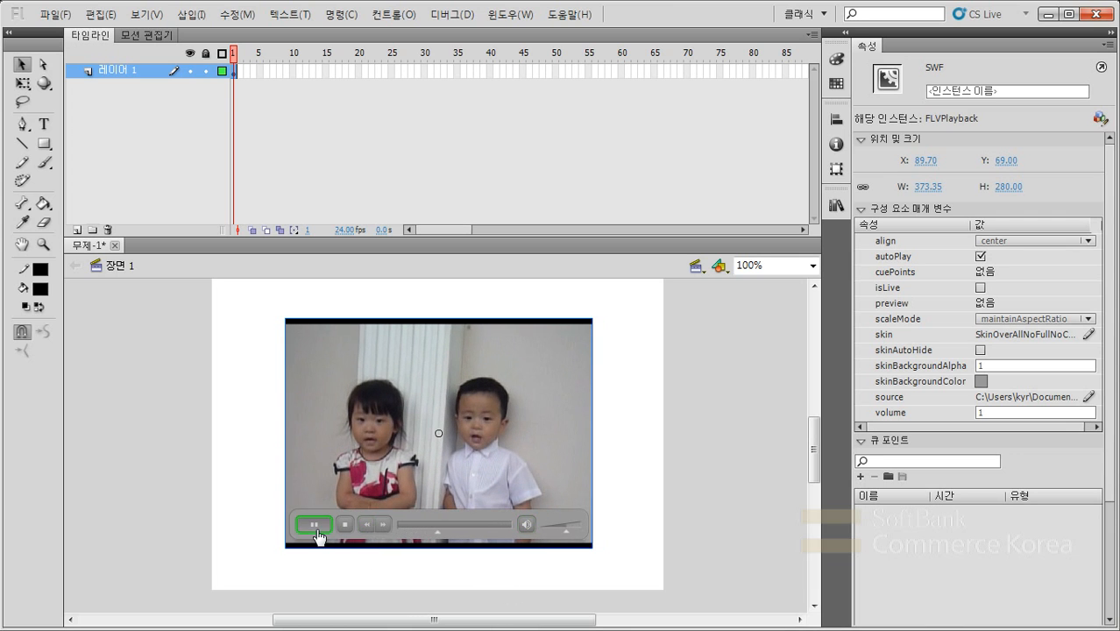
click(316, 527)
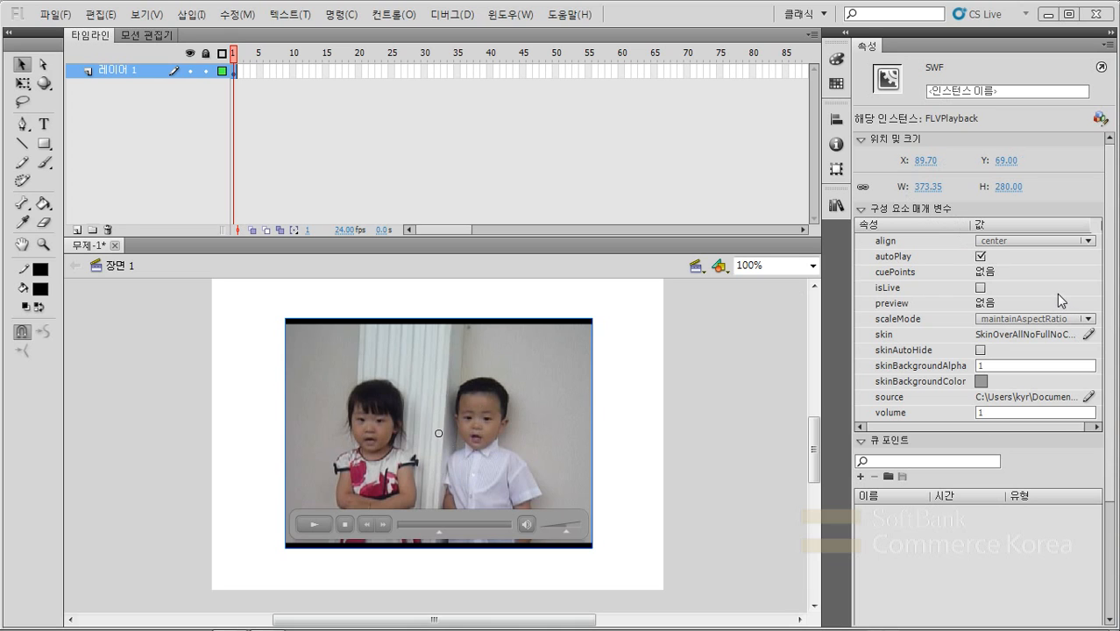
Keep autoPlay enabled and change the video component's skin to SkinOverPlayMute.swf, trying SkinUnderAll.swf first
click(981, 257)
click(981, 258)
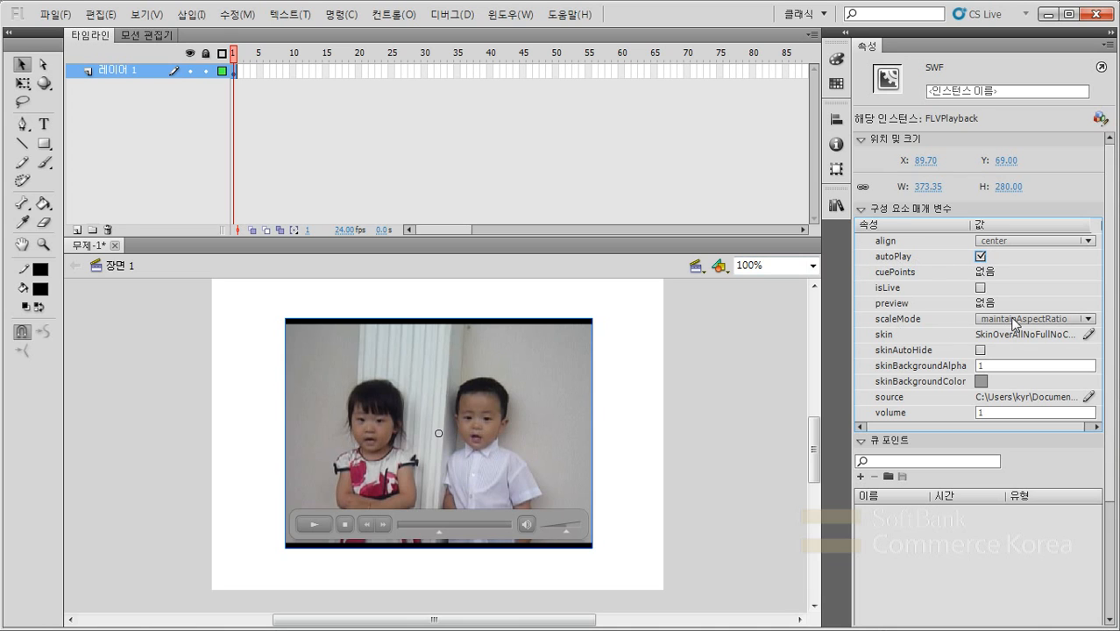
click(1088, 335)
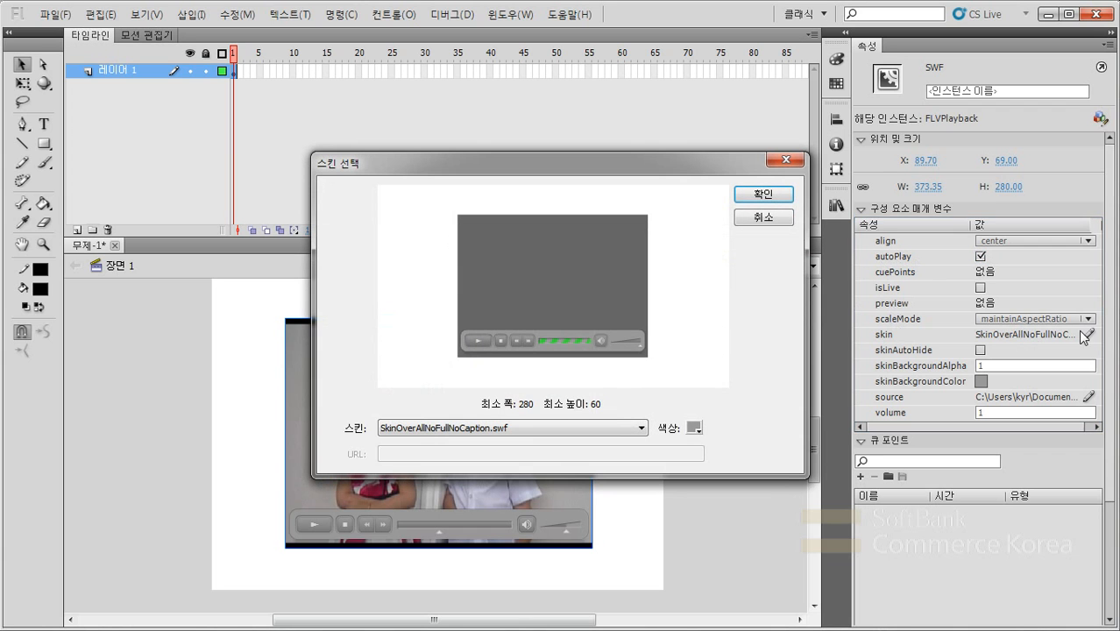
click(527, 429)
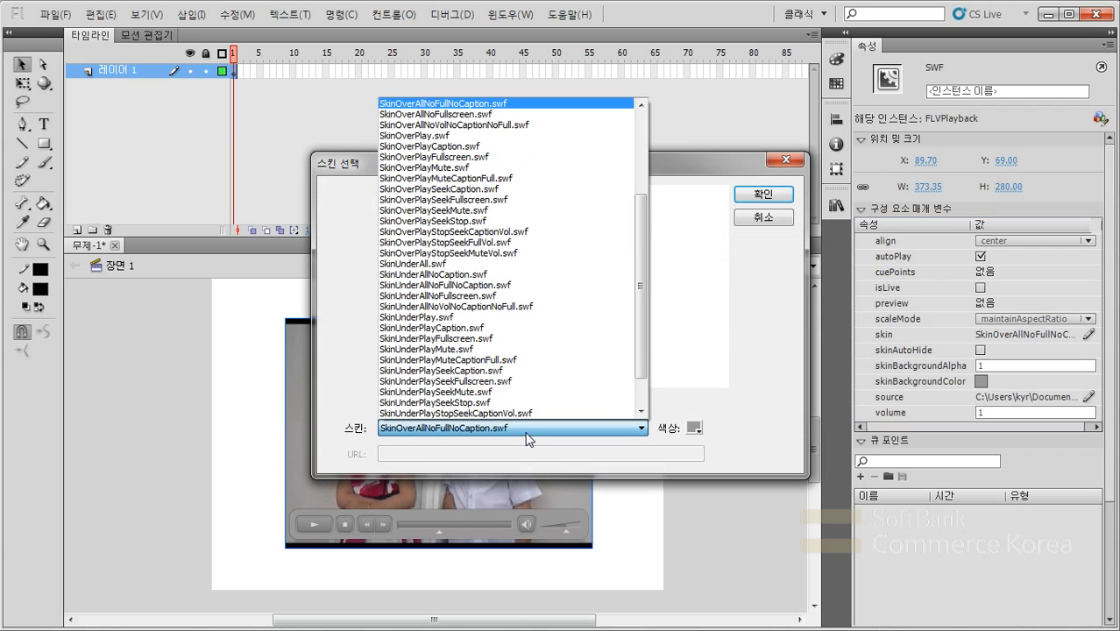
click(508, 263)
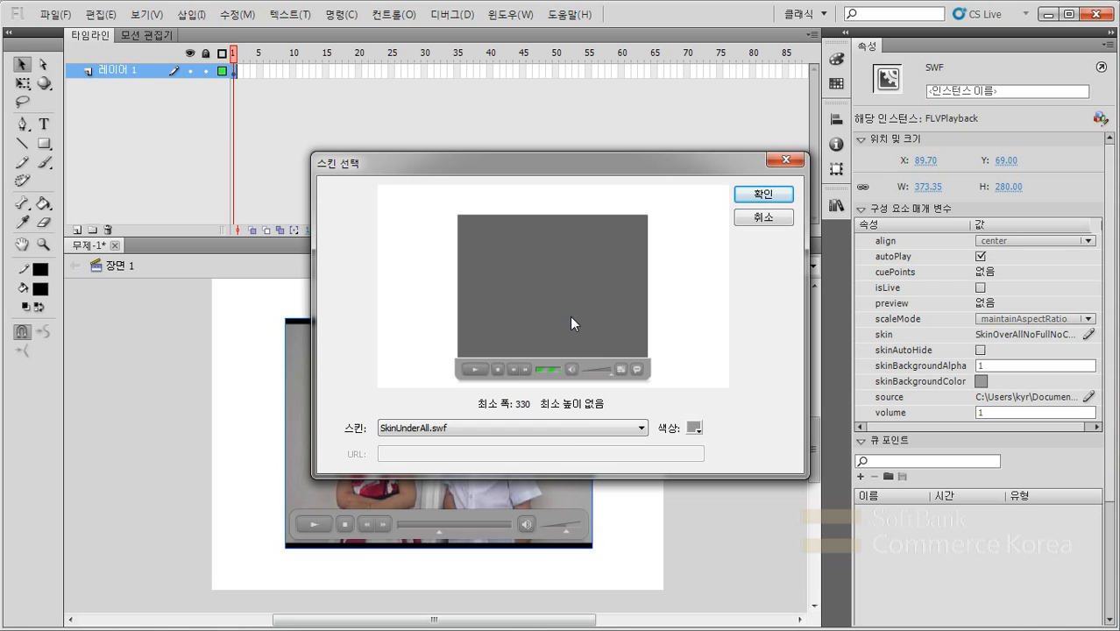
click(580, 428)
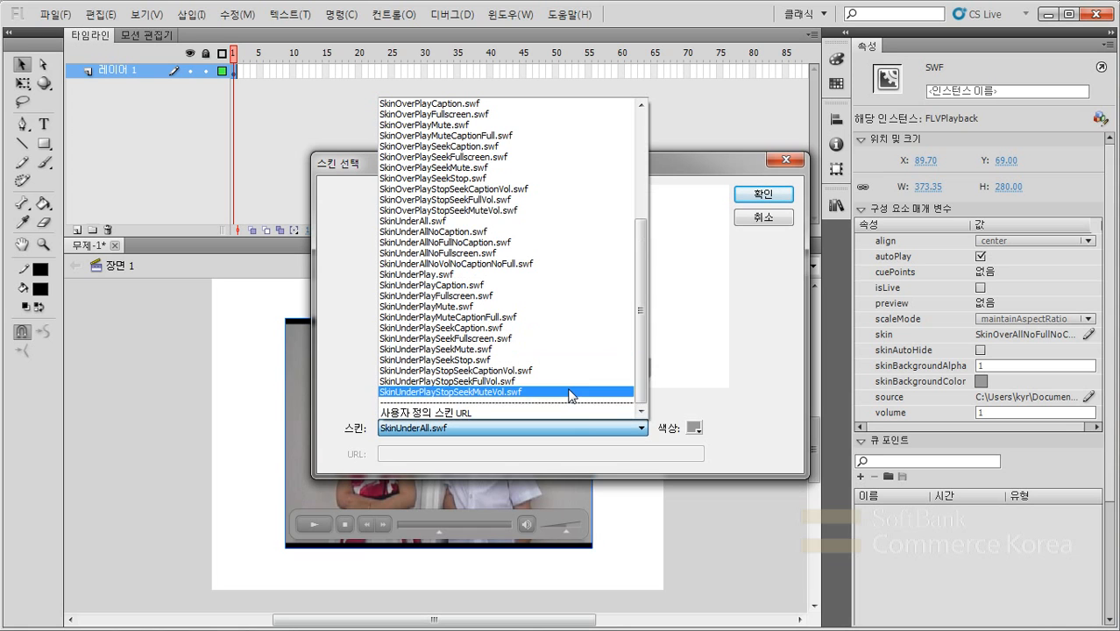
click(530, 125)
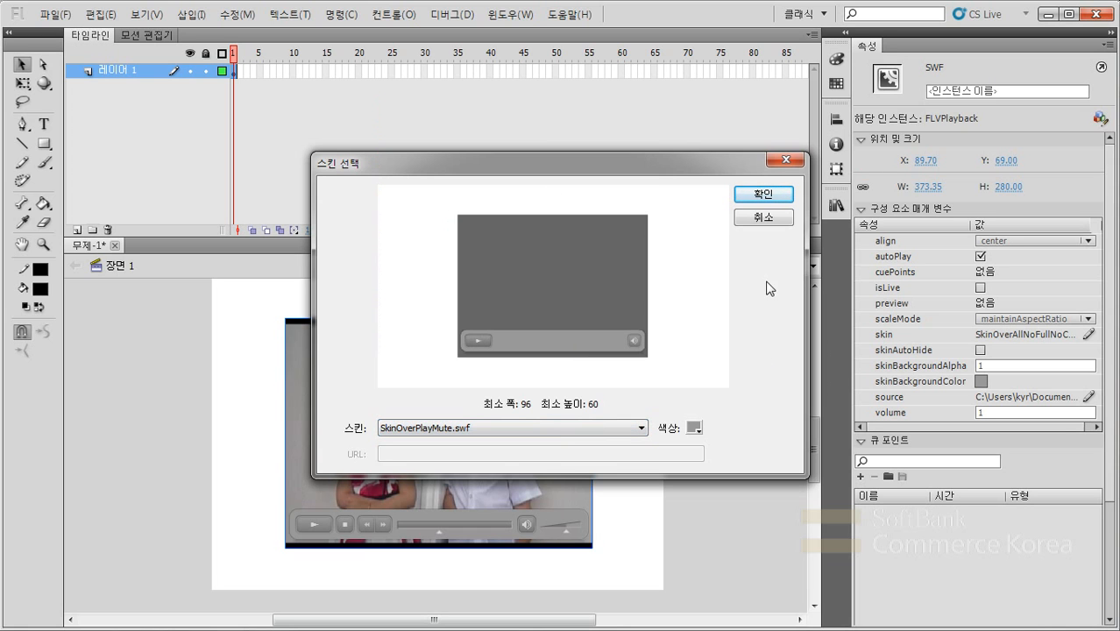
click(763, 194)
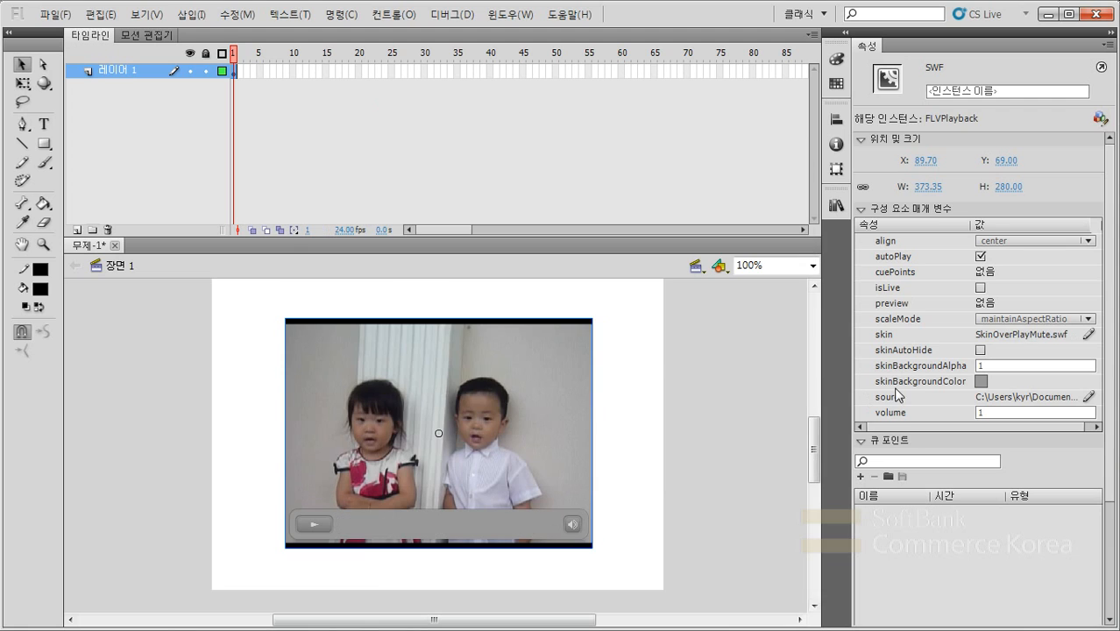
Enable skinAutoHide for the video component and check how the control bar responds to the pointer over the video
click(981, 350)
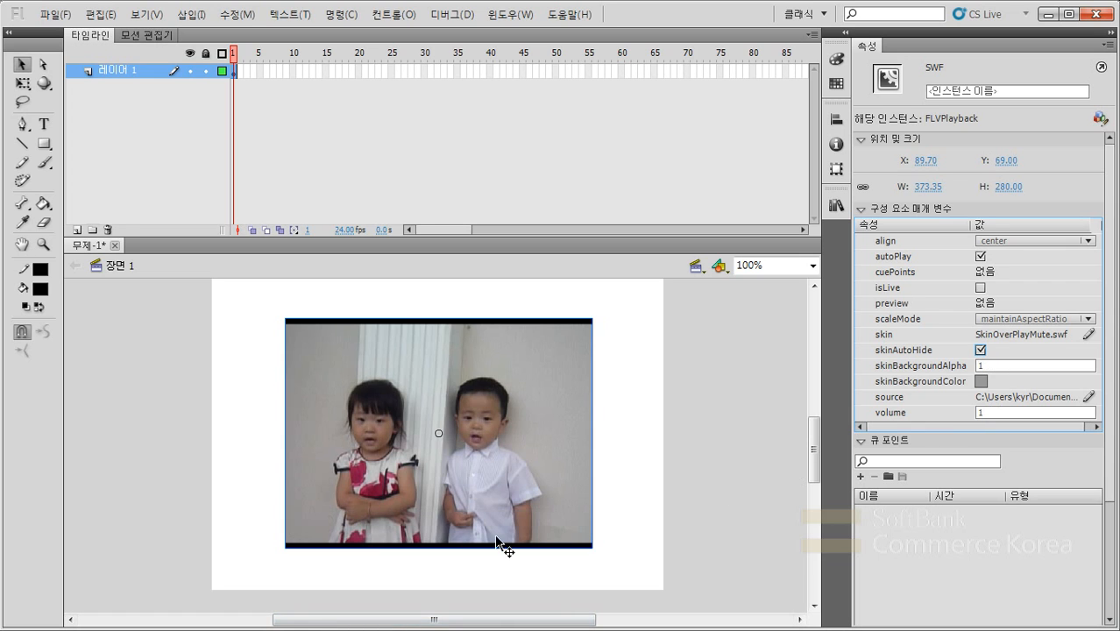
mouse_move(474, 526)
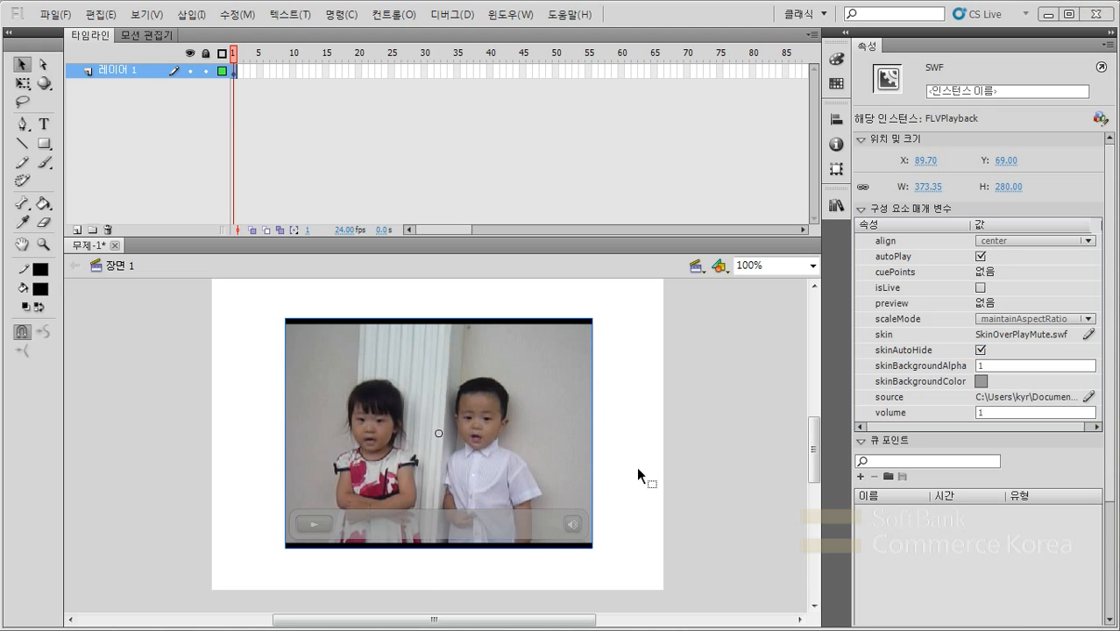
mouse_move(565, 484)
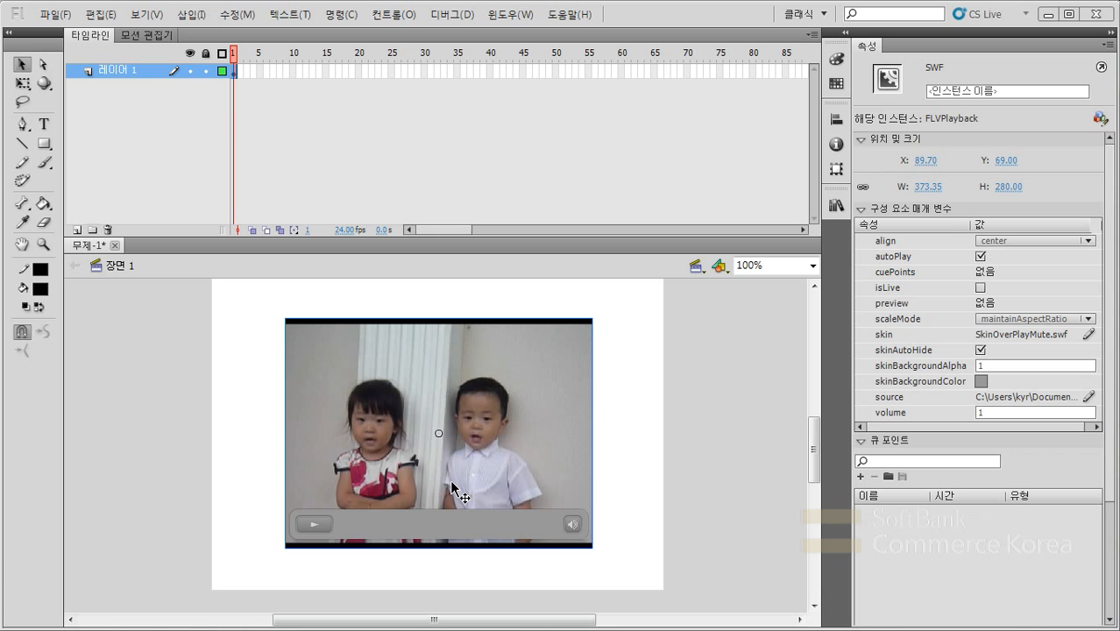
Save the document as 20-1 in the sample20 folder in the Flash CS5 (*.fla) format
click(55, 15)
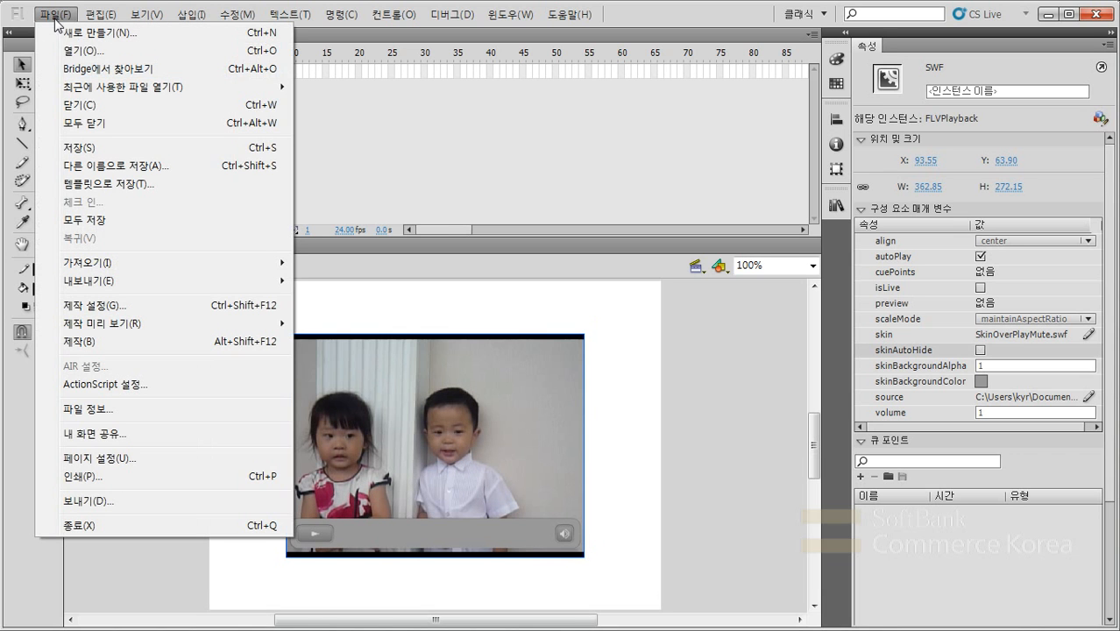
click(79, 153)
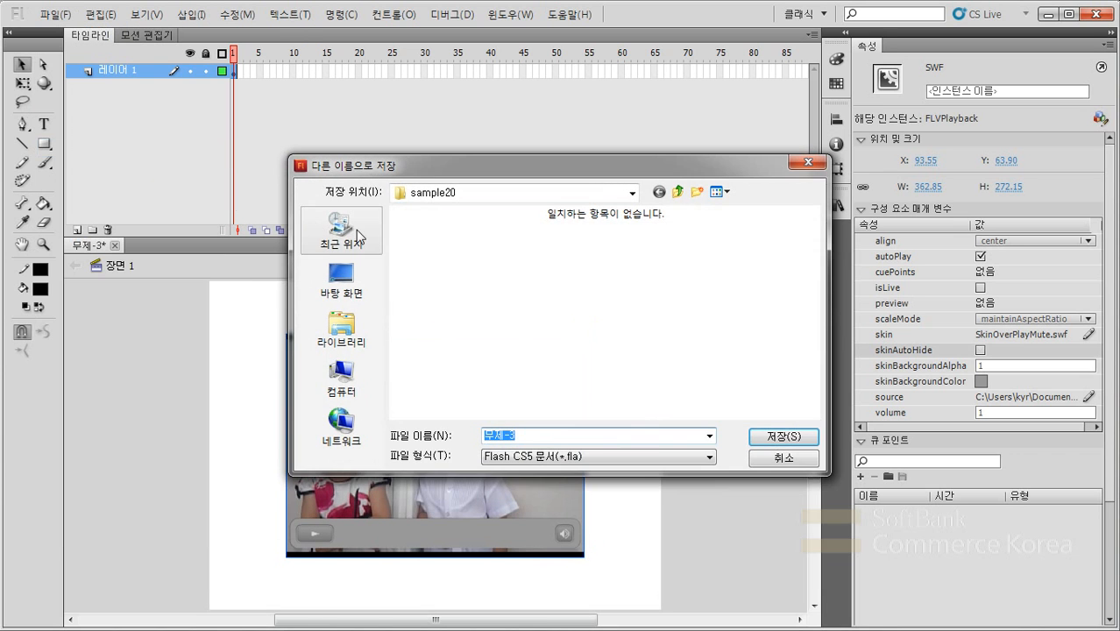
text(20-1)
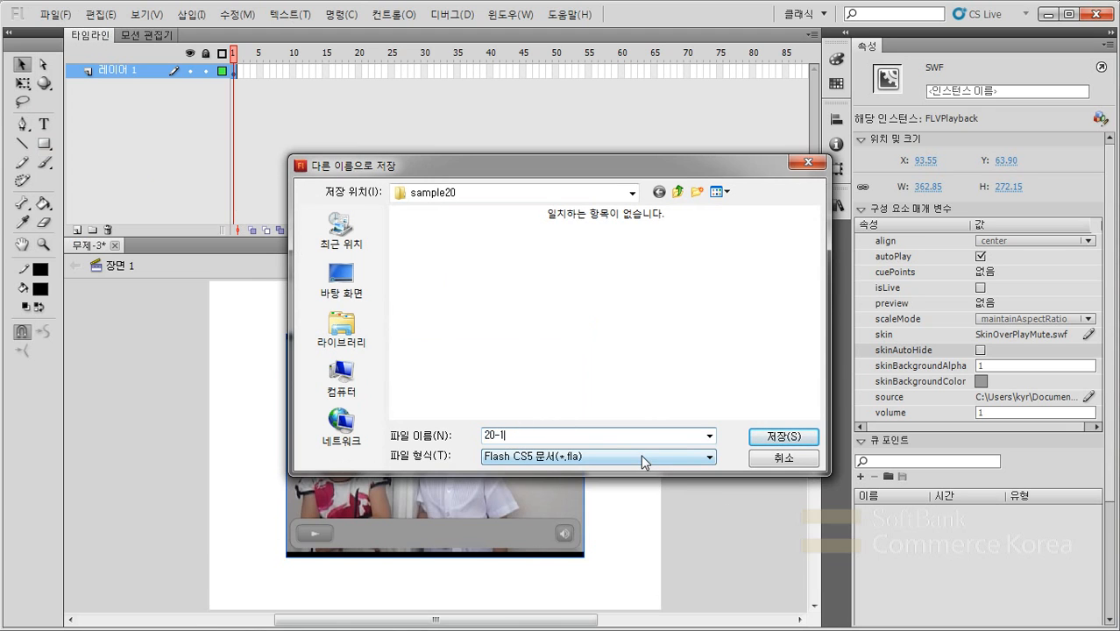
click(780, 437)
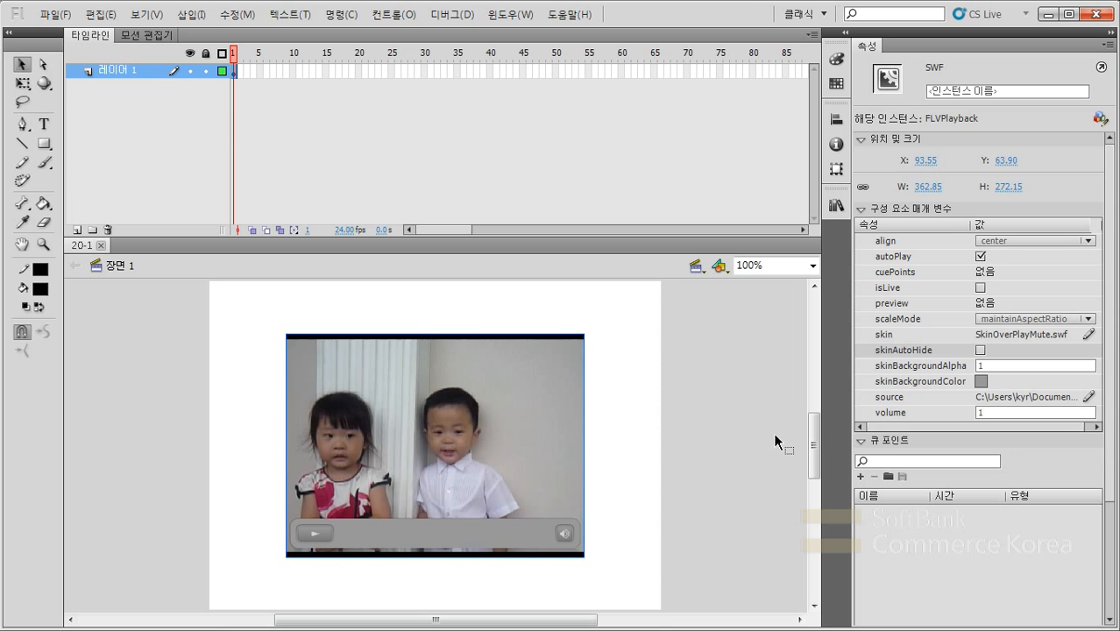
Test the 20-1 movie and examine the exported SWF, skin and F4V files in the sample20 folder
click(773, 432)
key(ctrl+Return)
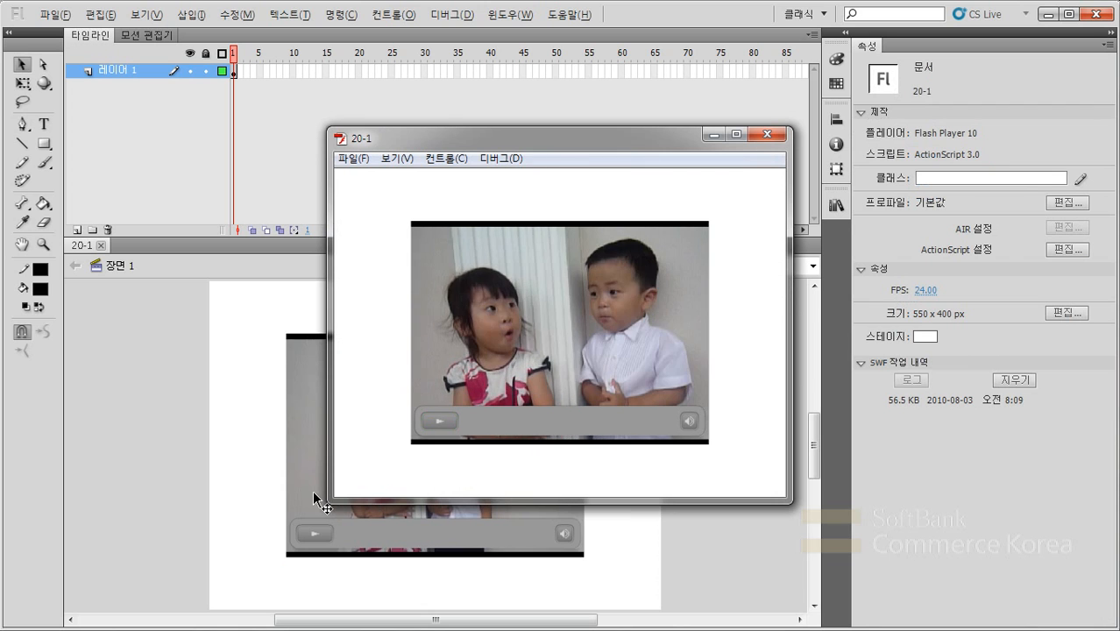
key(alt+Tab)
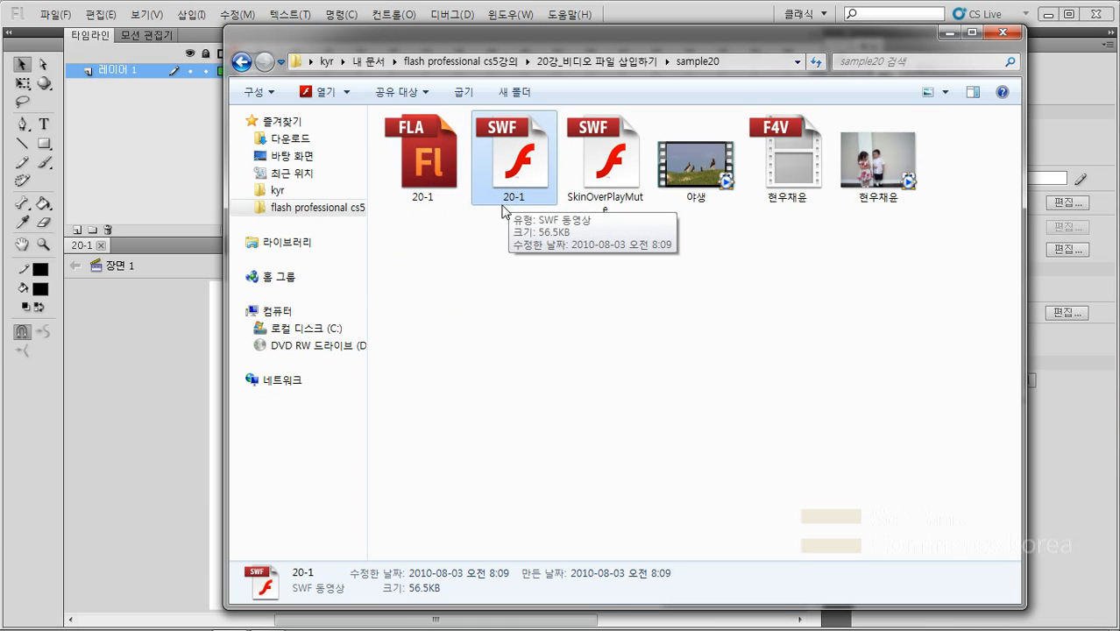
click(485, 318)
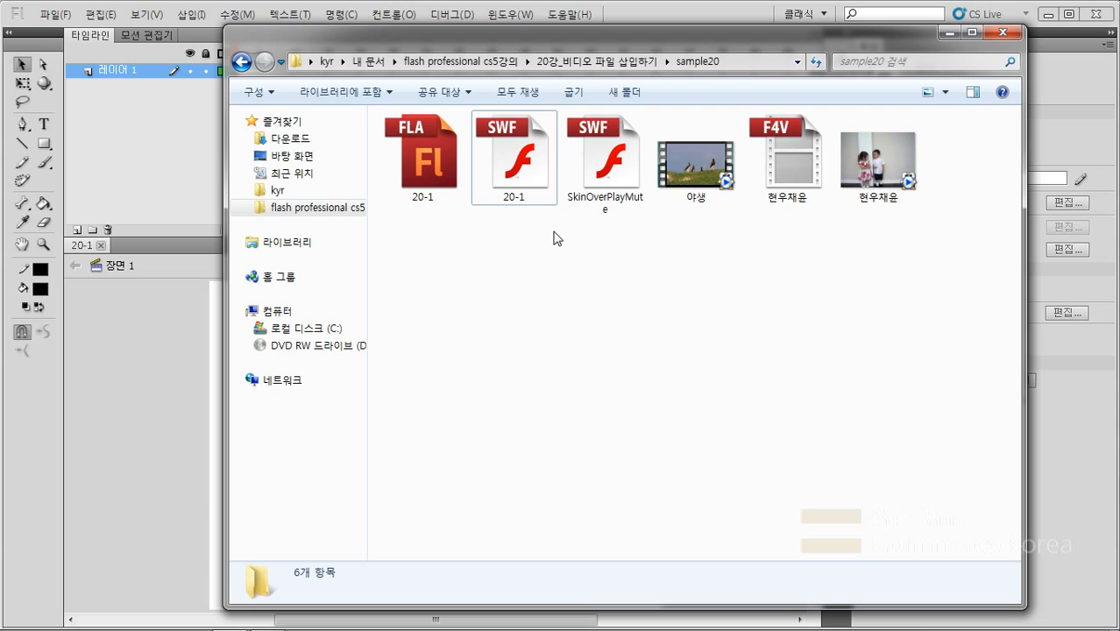
mouse_move(628, 205)
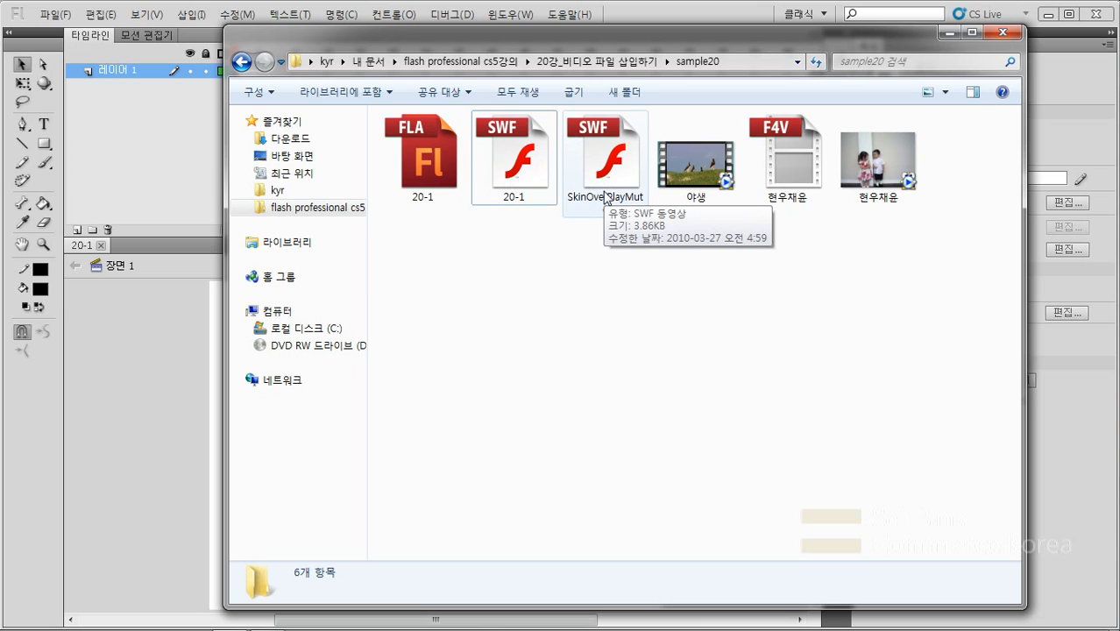
click(708, 420)
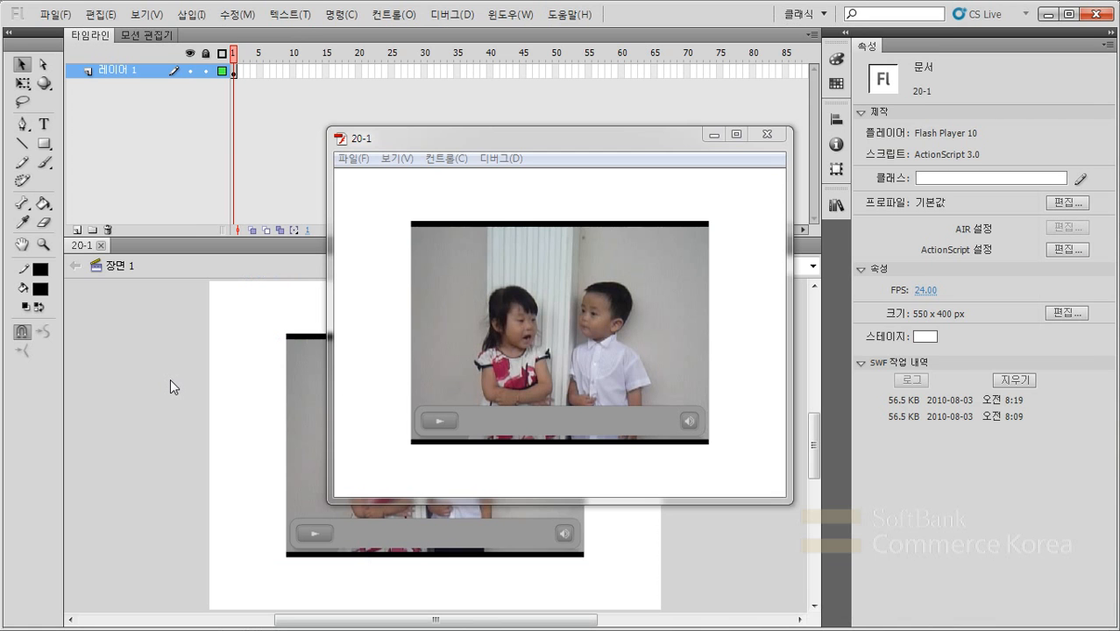
click(772, 137)
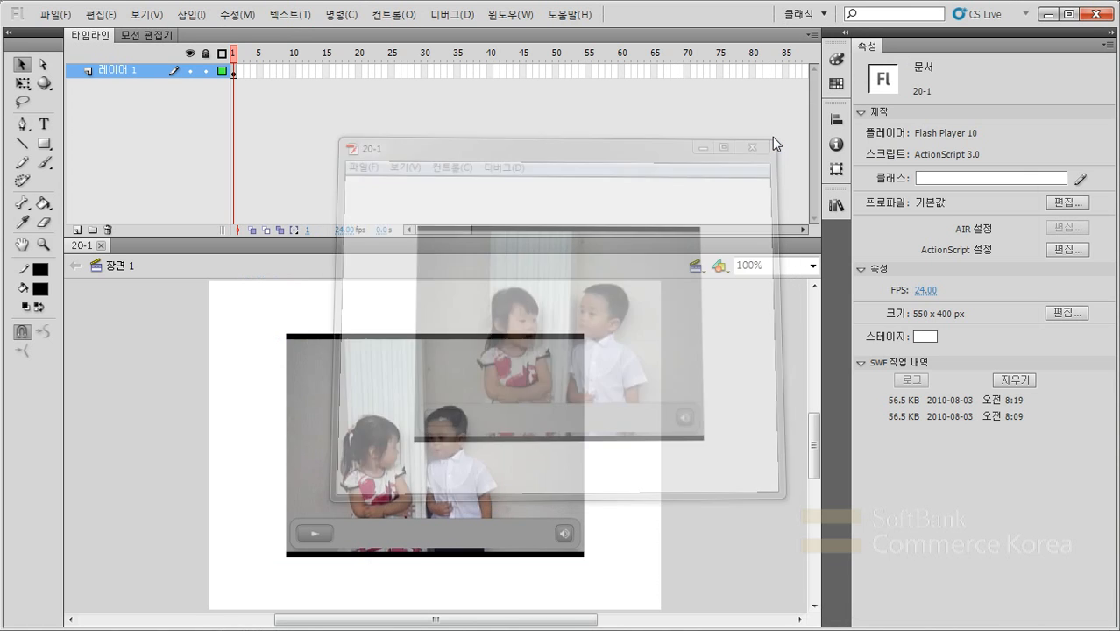
Create a new ActionScript 3.0 document
click(55, 14)
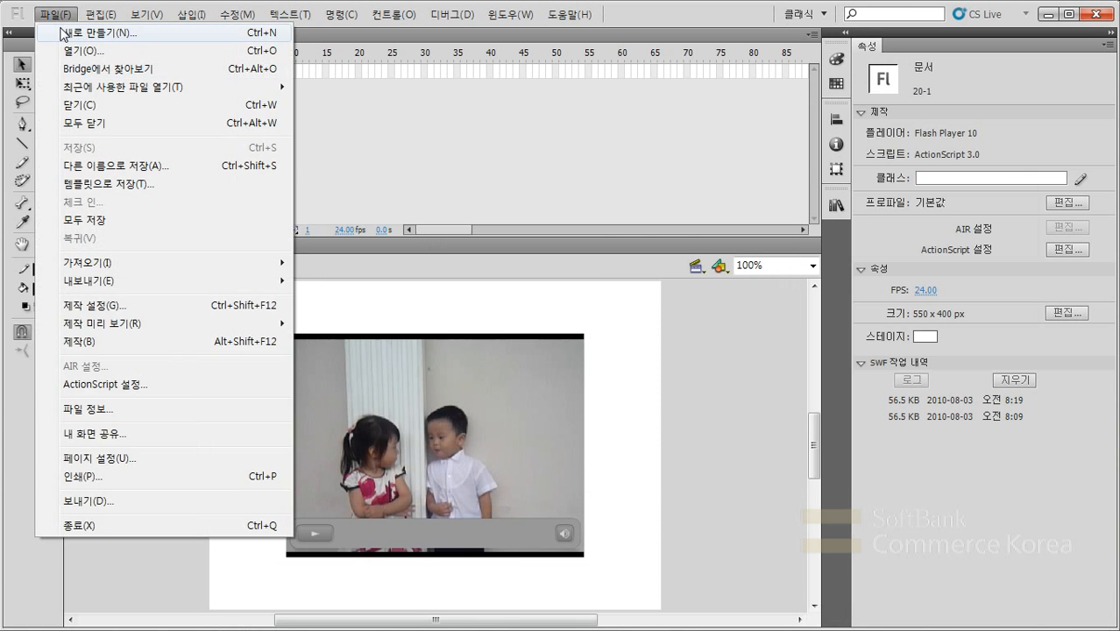
click(62, 32)
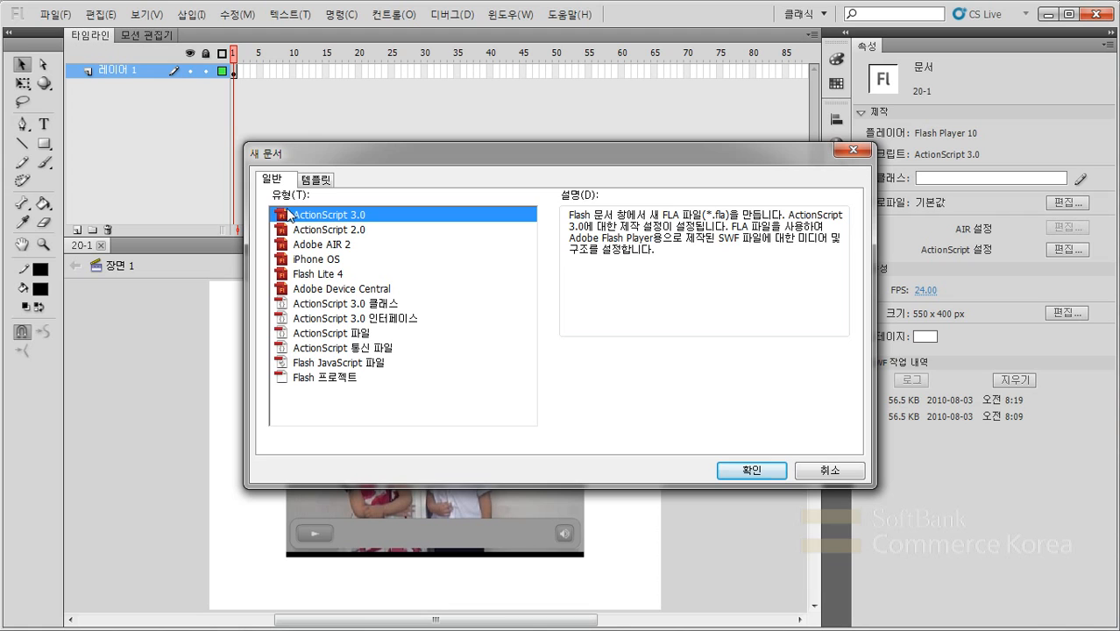
click(752, 470)
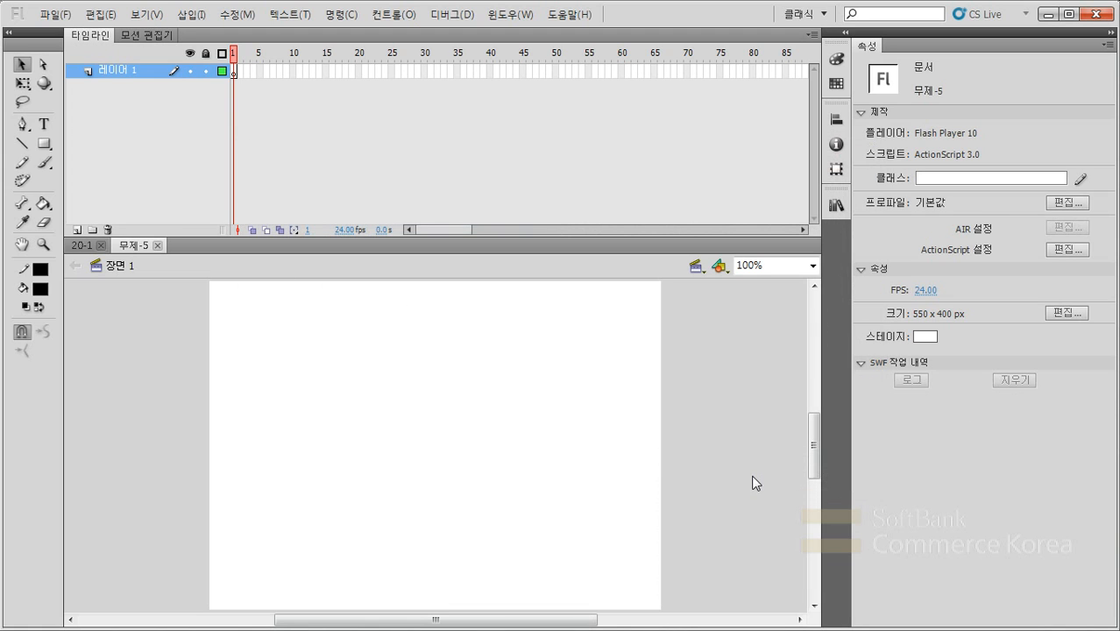
Start a video import that embeds the FLV in the SWF and plays it in the timeline
click(55, 14)
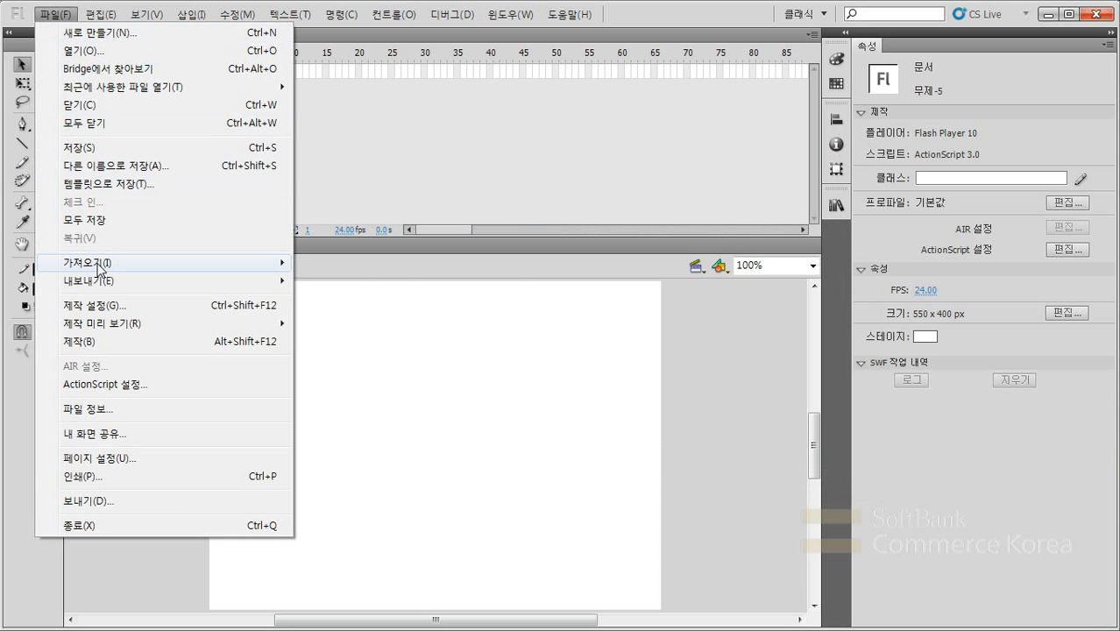
mouse_move(99, 269)
click(337, 325)
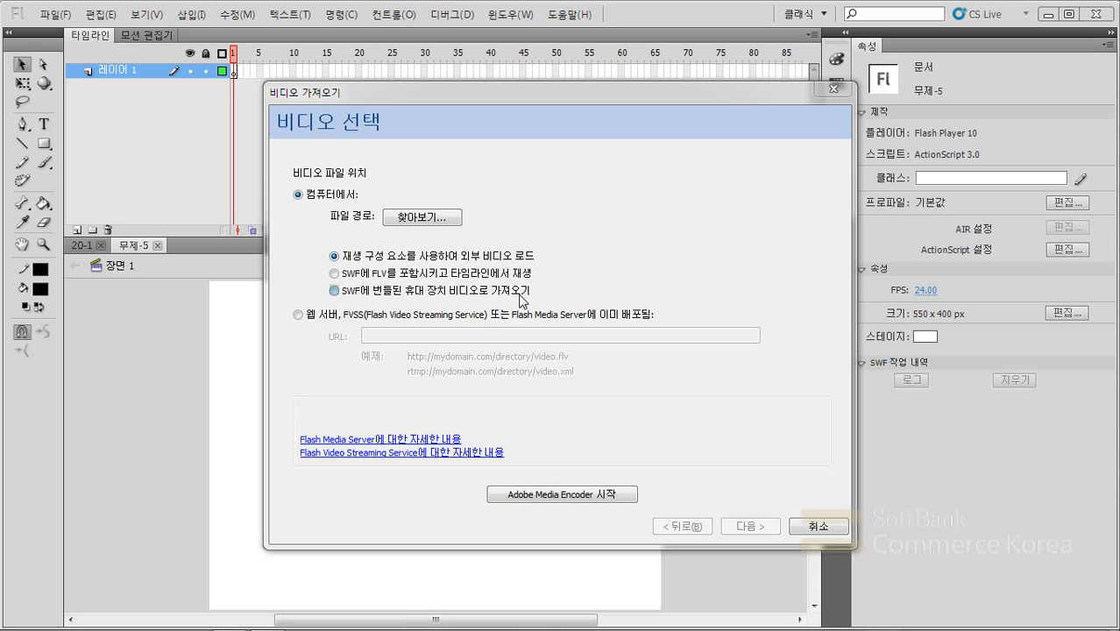
click(353, 278)
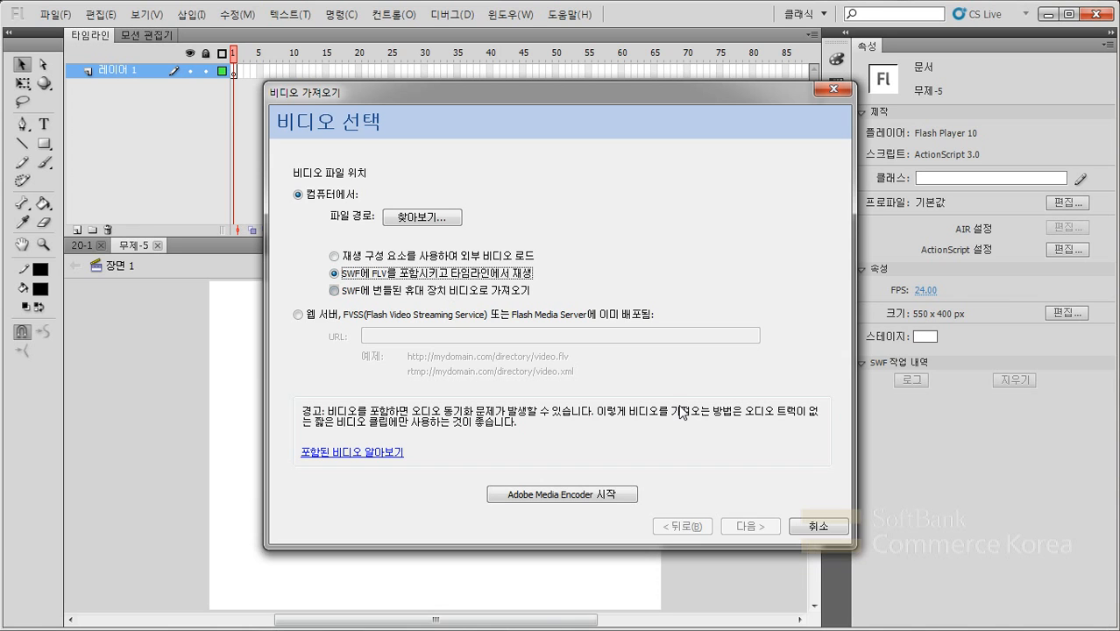
Try the import option for mobile device video bundled in SWF and review the available player versions in the publish settings
click(359, 292)
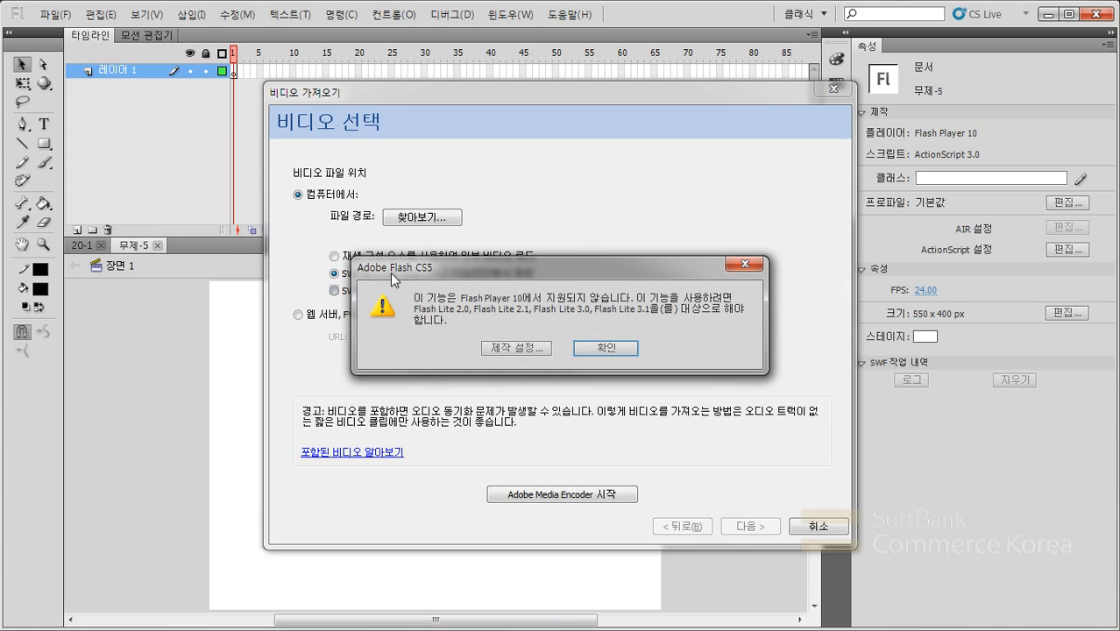
drag(392, 267, 366, 314)
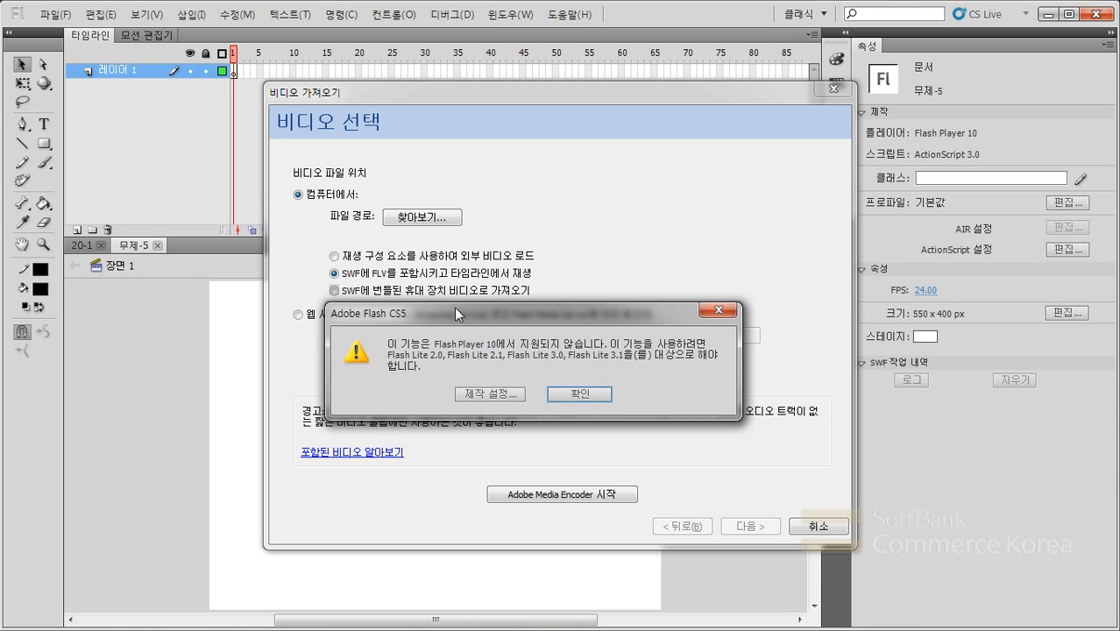
click(487, 395)
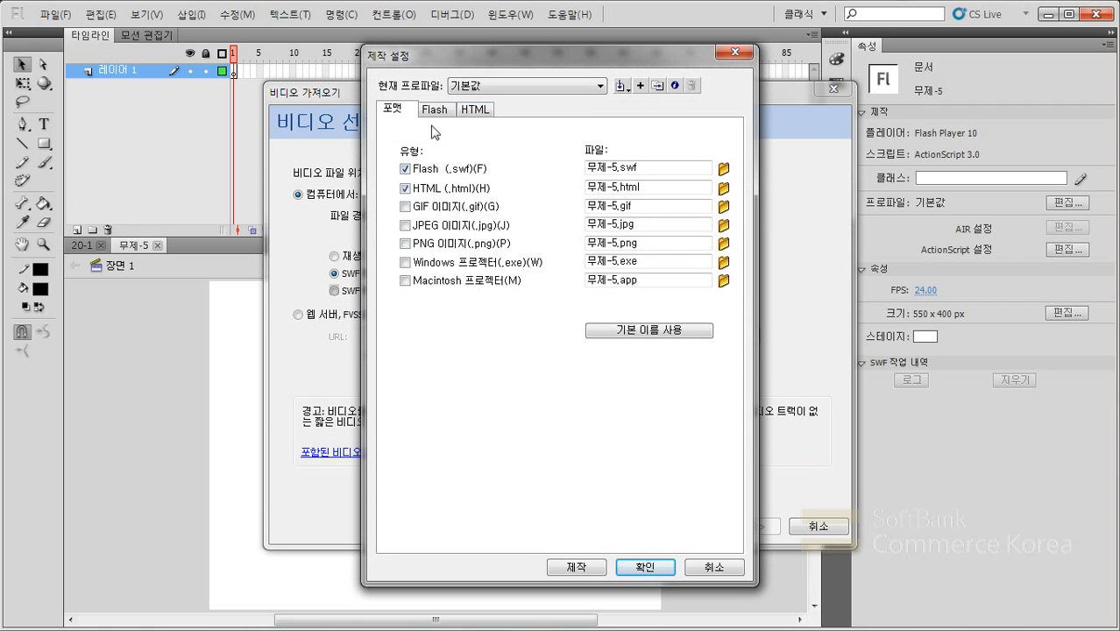
click(436, 114)
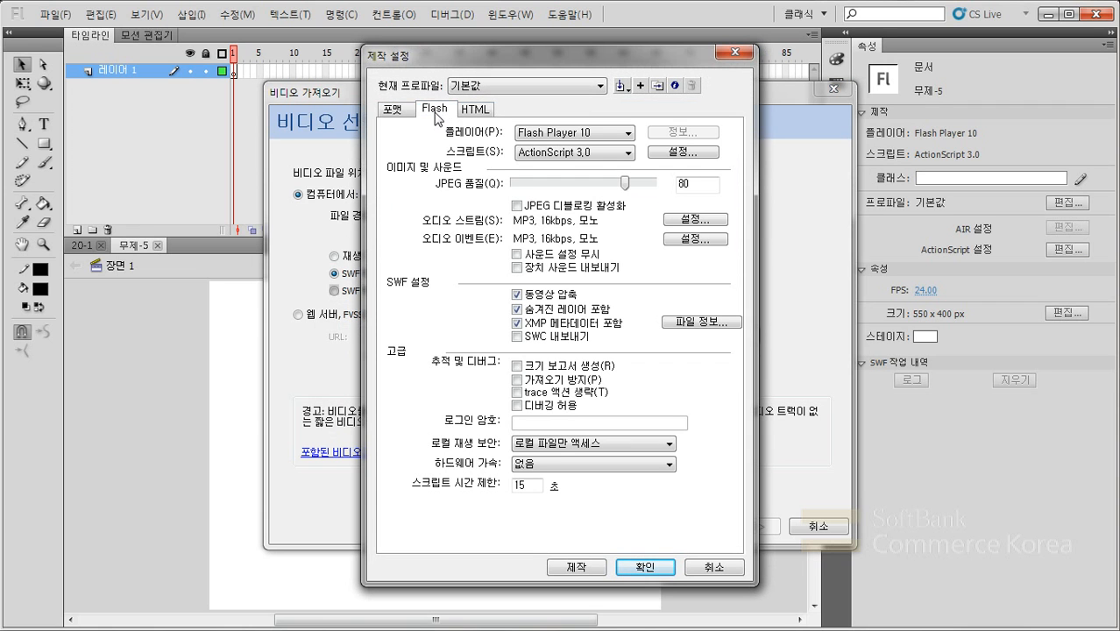
click(598, 134)
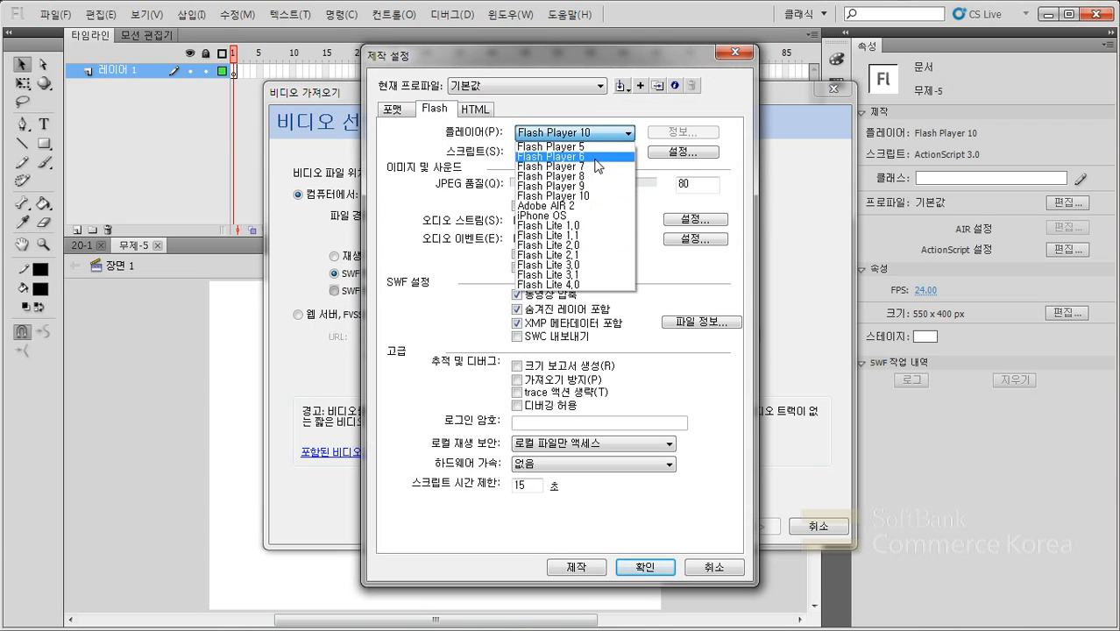
click(596, 136)
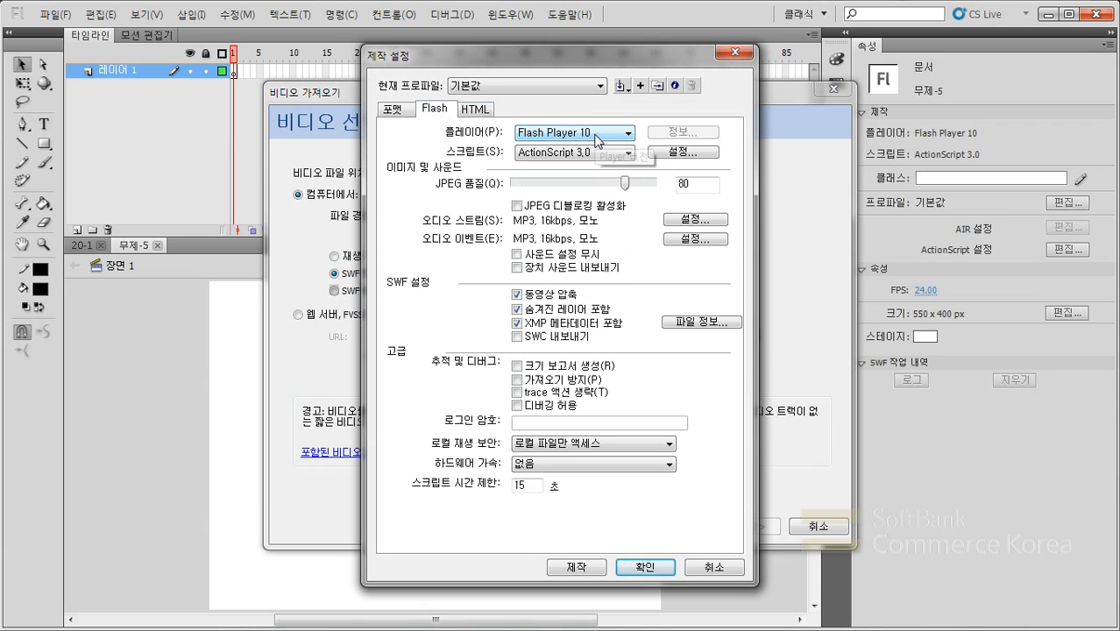
click(693, 566)
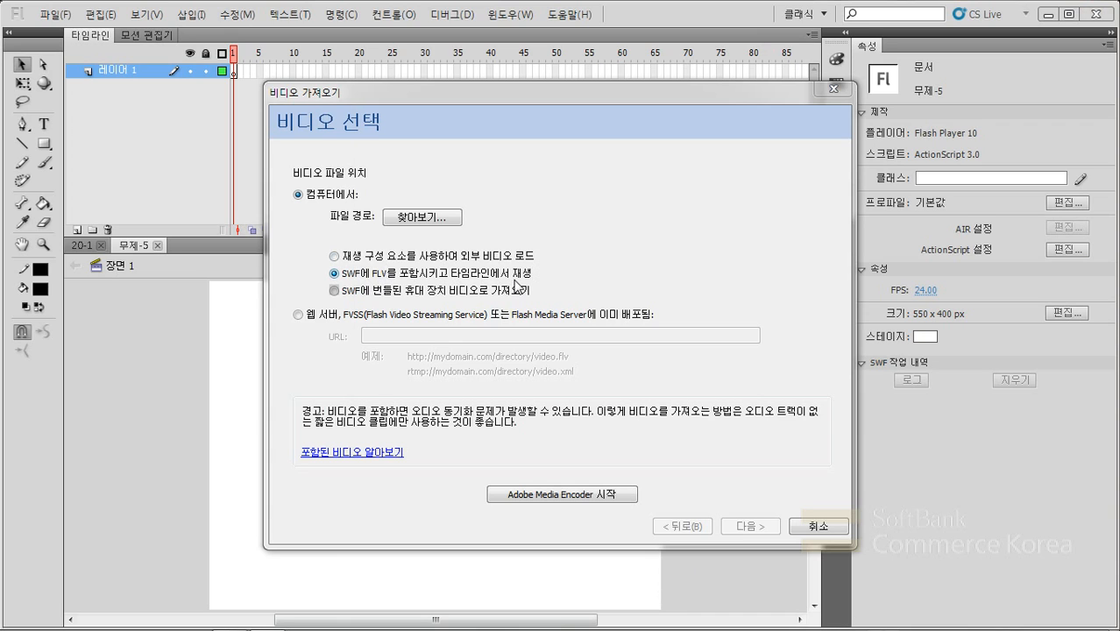
Choose 야생.flv from the sample20 folder as the video to embed and proceed to the embedding options
click(428, 221)
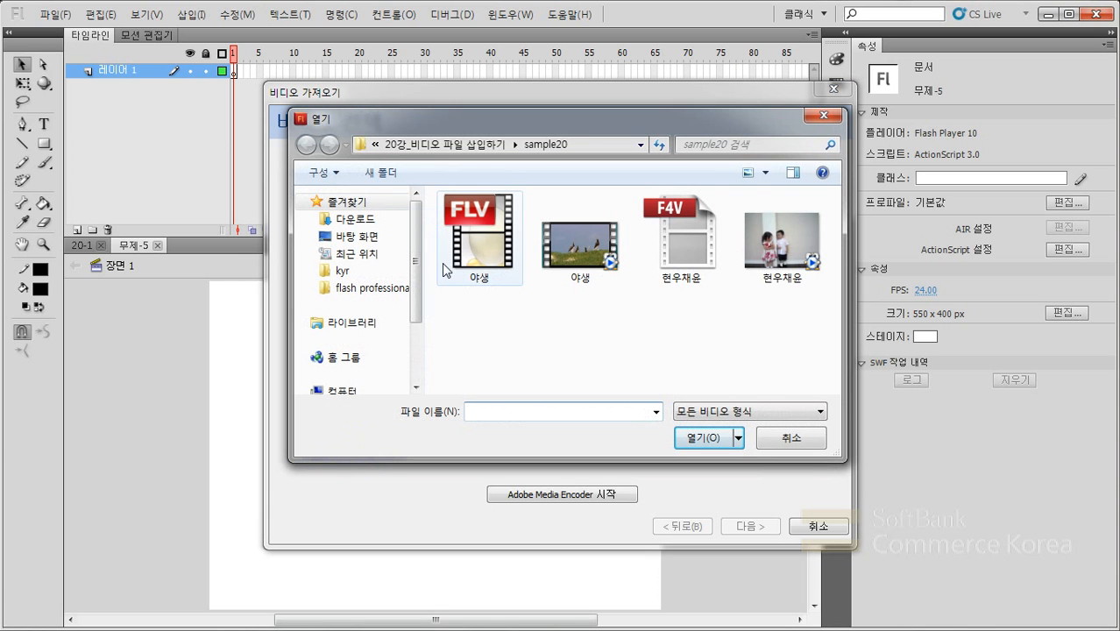
click(479, 260)
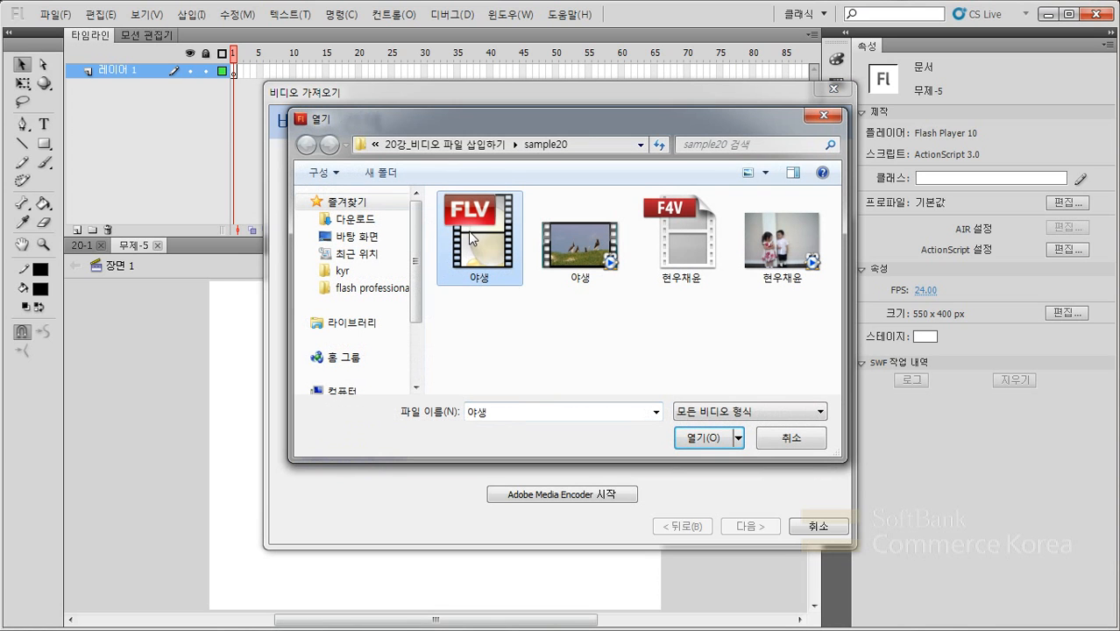
click(712, 437)
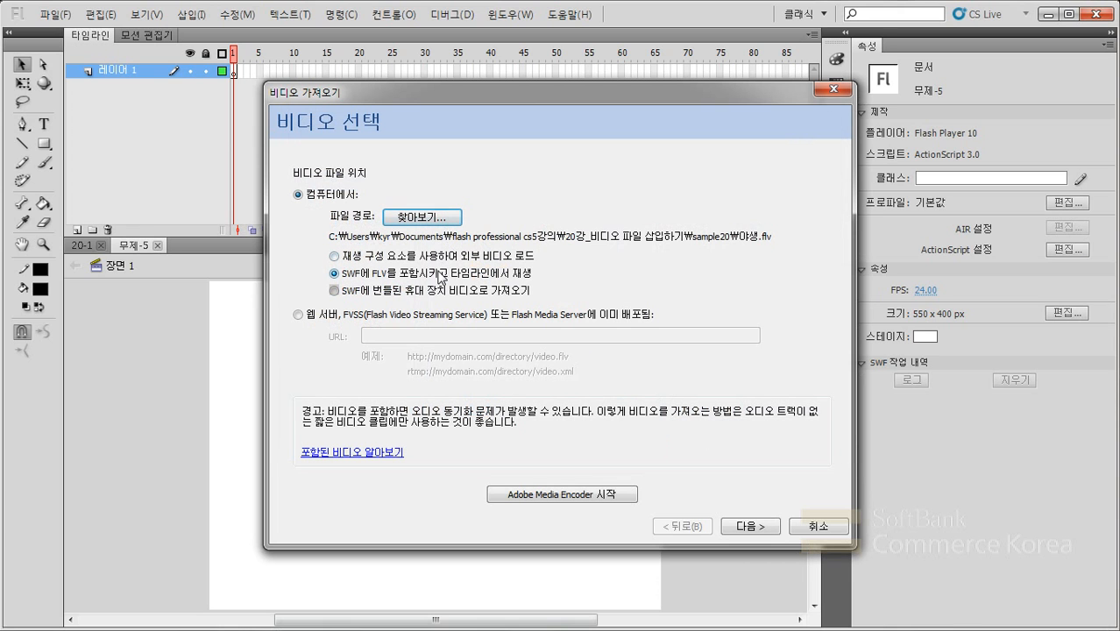
click(751, 526)
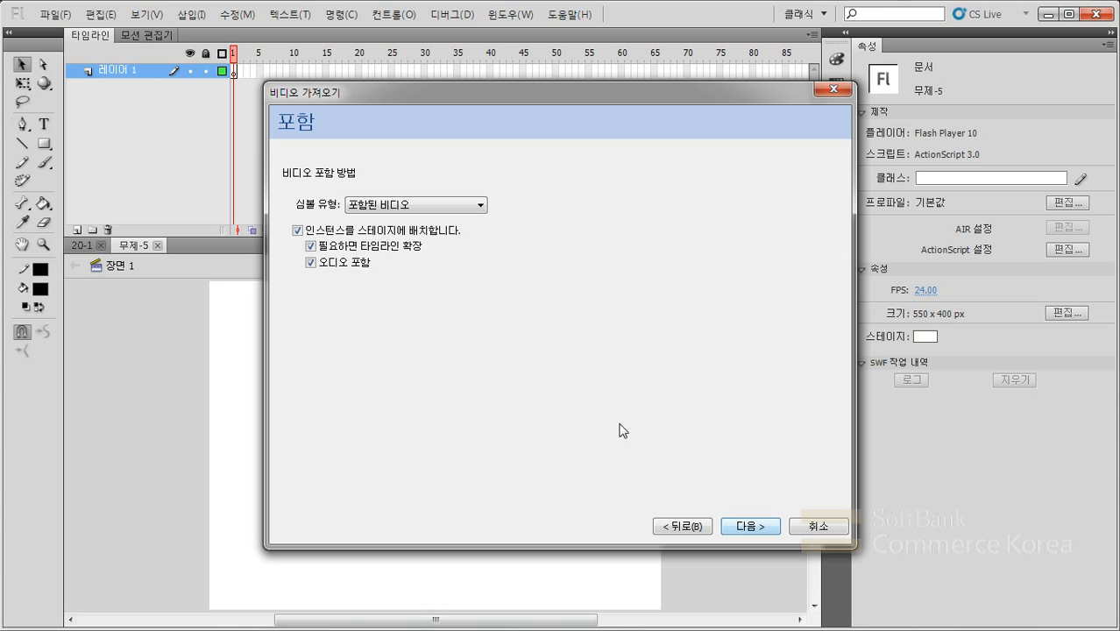
Set the symbol type to movie clip (무비 클립), keeping stage placement, timeline expansion and audio enabled, and finish the import
click(426, 208)
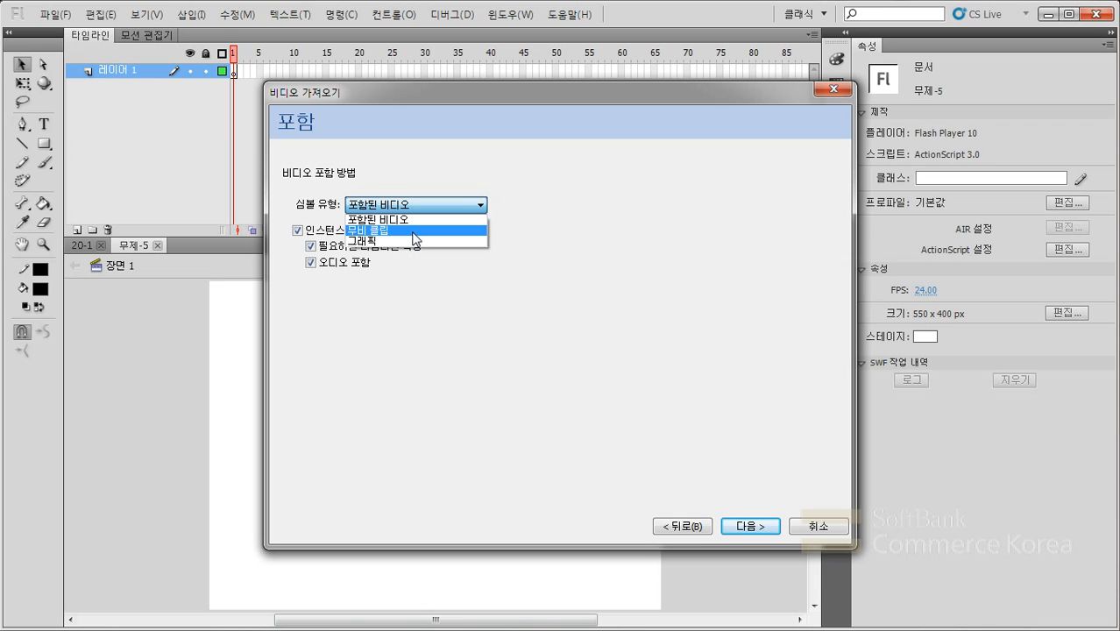
click(413, 232)
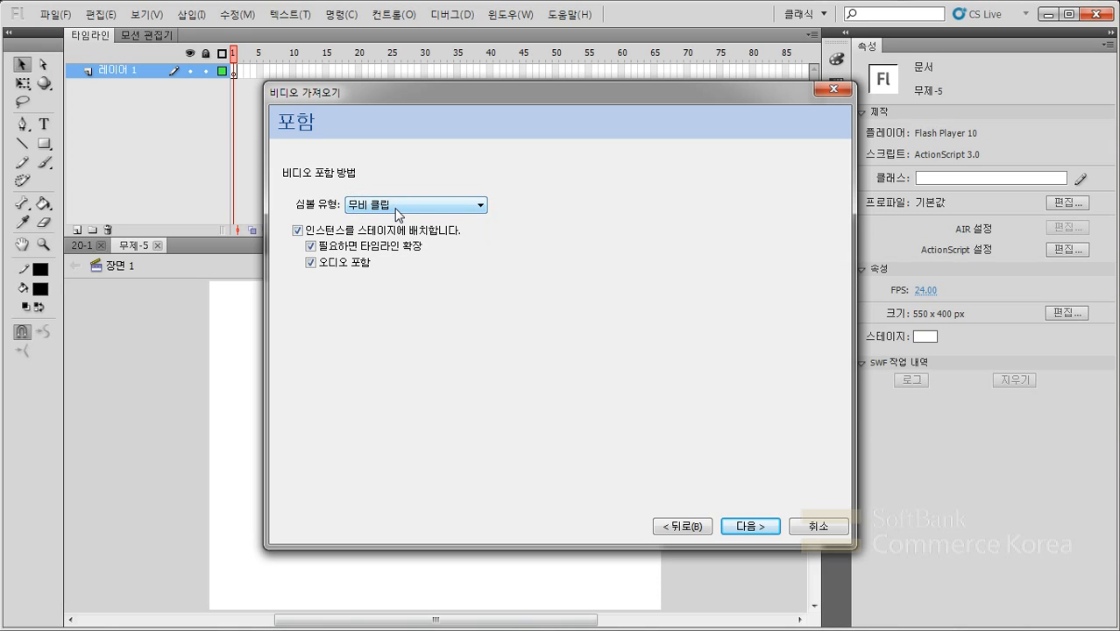
click(741, 528)
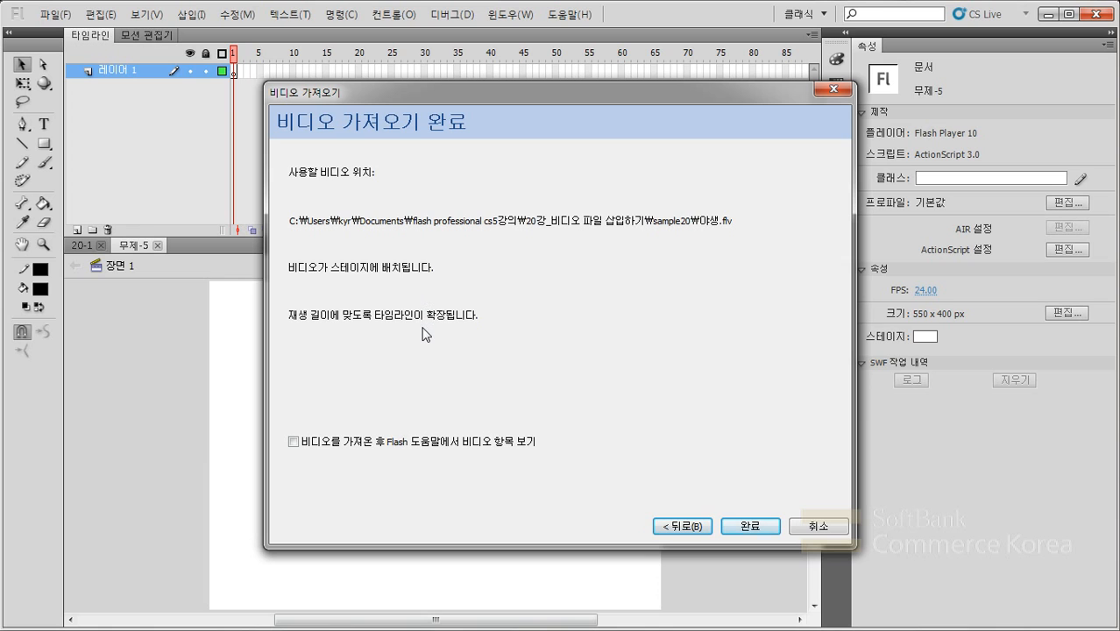
click(748, 527)
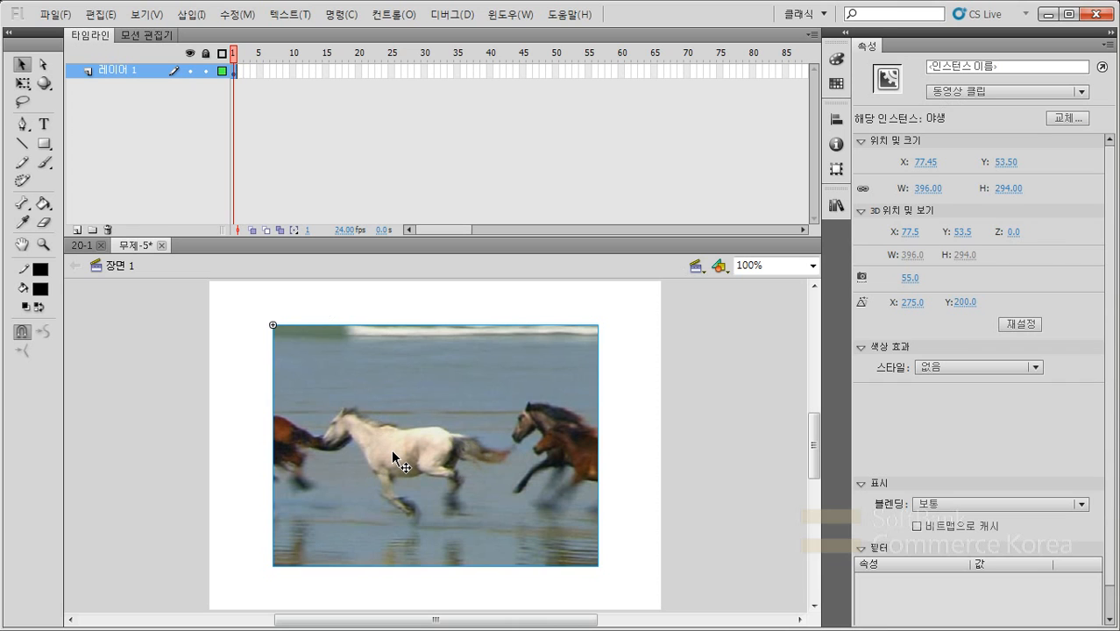
Inspect the 야생 movie clip's inner timeline, return to 장면 1 and move the clip to about X 35, Y 21
key(ctrl+Return)
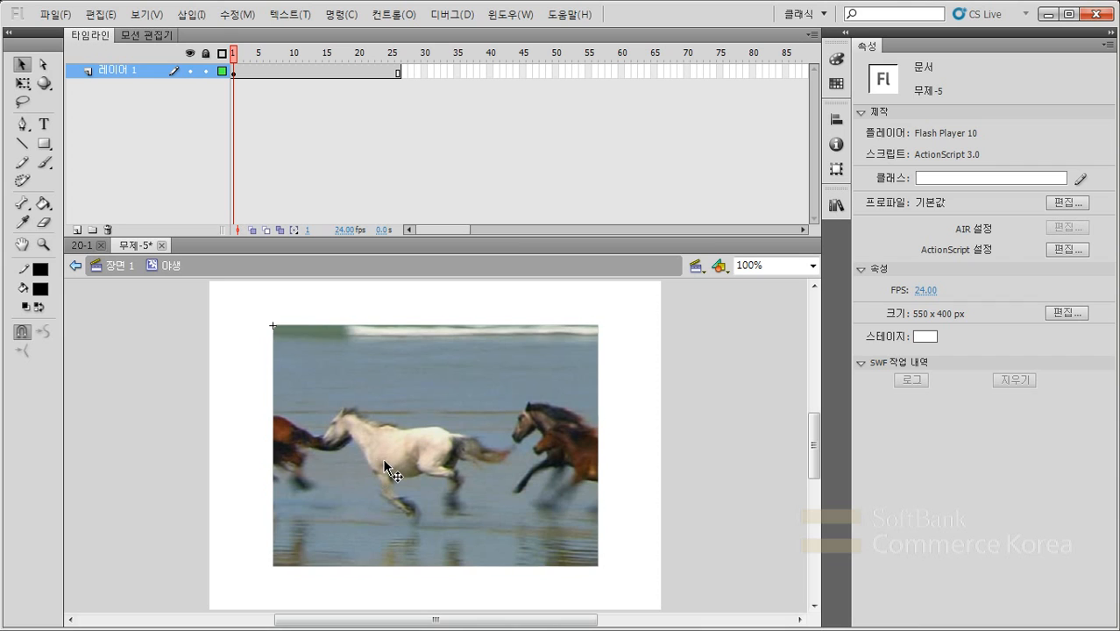
click(121, 265)
drag(332, 295, 333, 366)
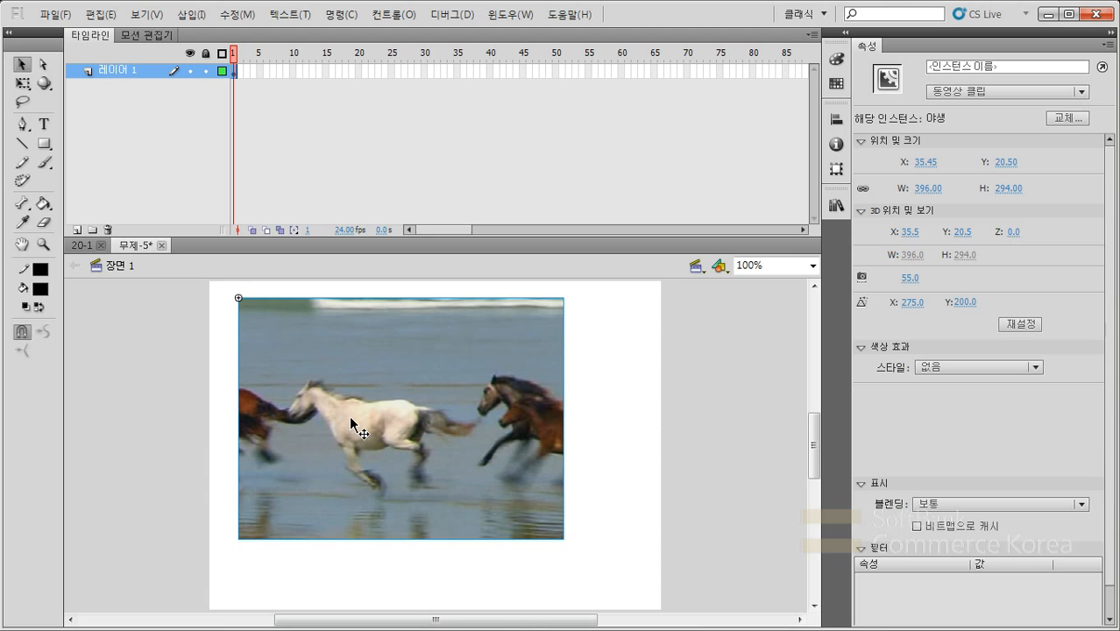
Apply the brightness (밝기) color effect to the 야생 movie clip and set it to 0%
click(942, 367)
click(952, 404)
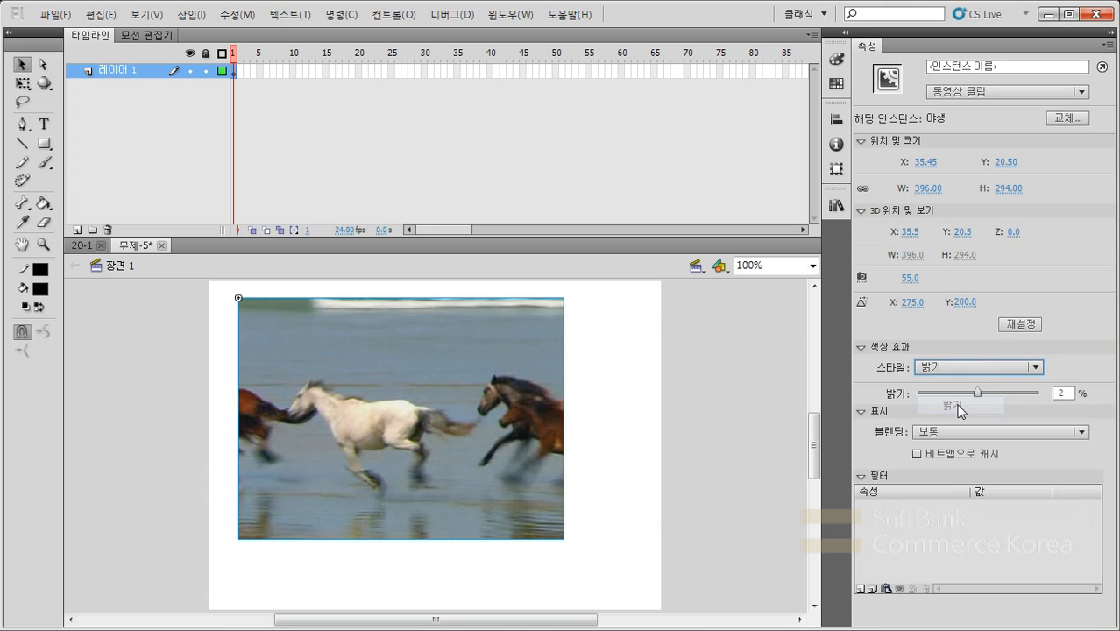
mouse_move(980, 394)
mouse_down()
mouse_move(997, 393)
mouse_move(978, 394)
mouse_up()
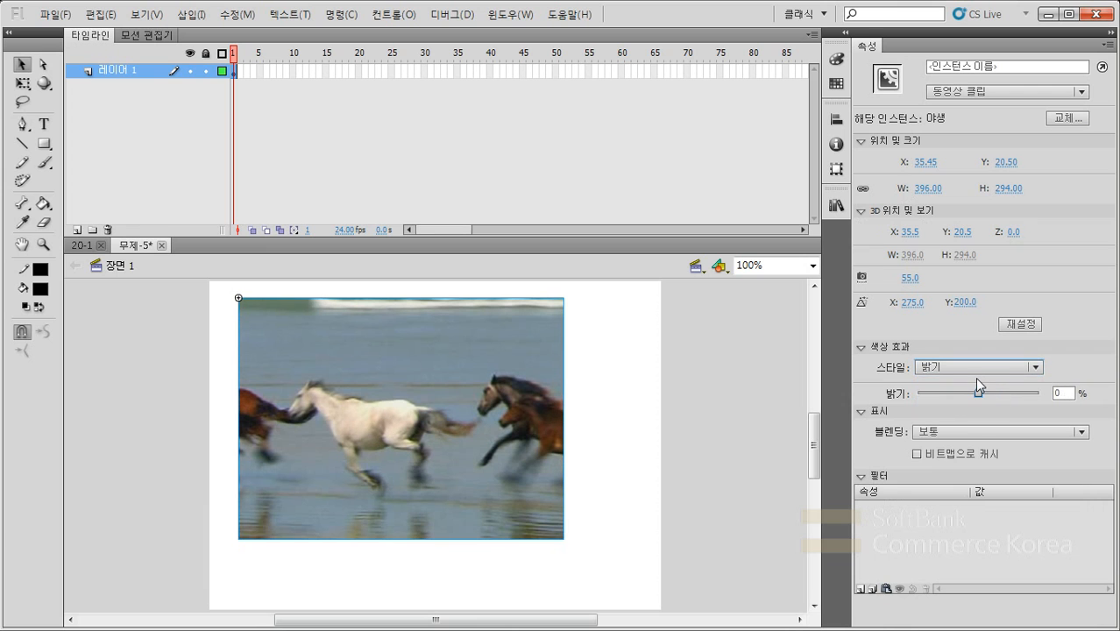
Remove the color effect from the 야생 movie clip by setting its style to 없음, and nudge it left to X 31.45
drag(699, 555, 117, 272)
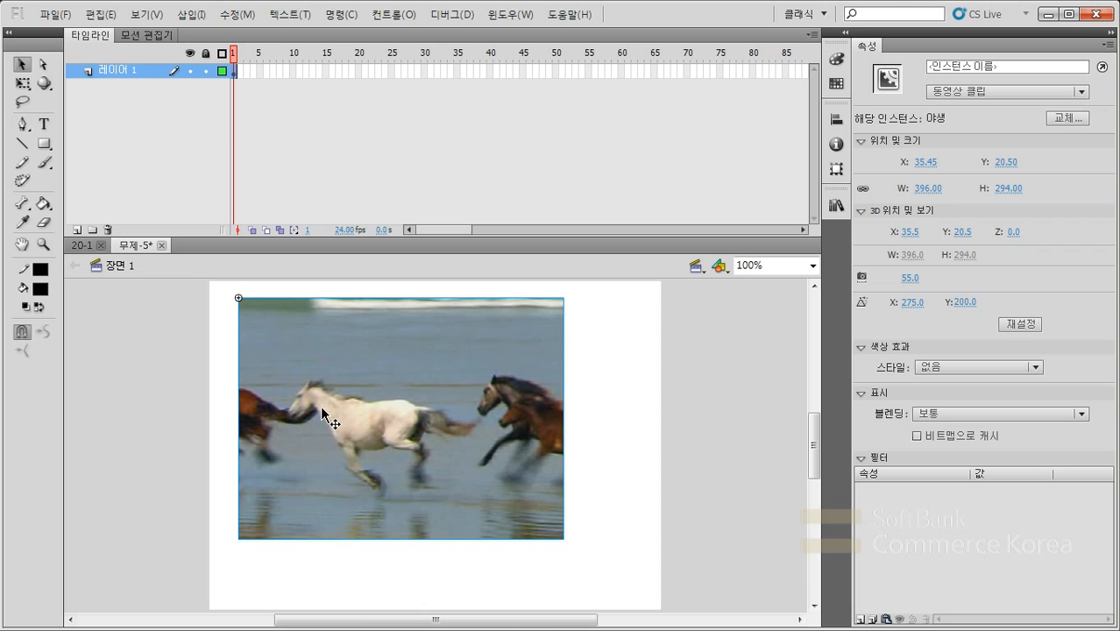
key(Left)
key(Left)
key(Left)
key(Left)
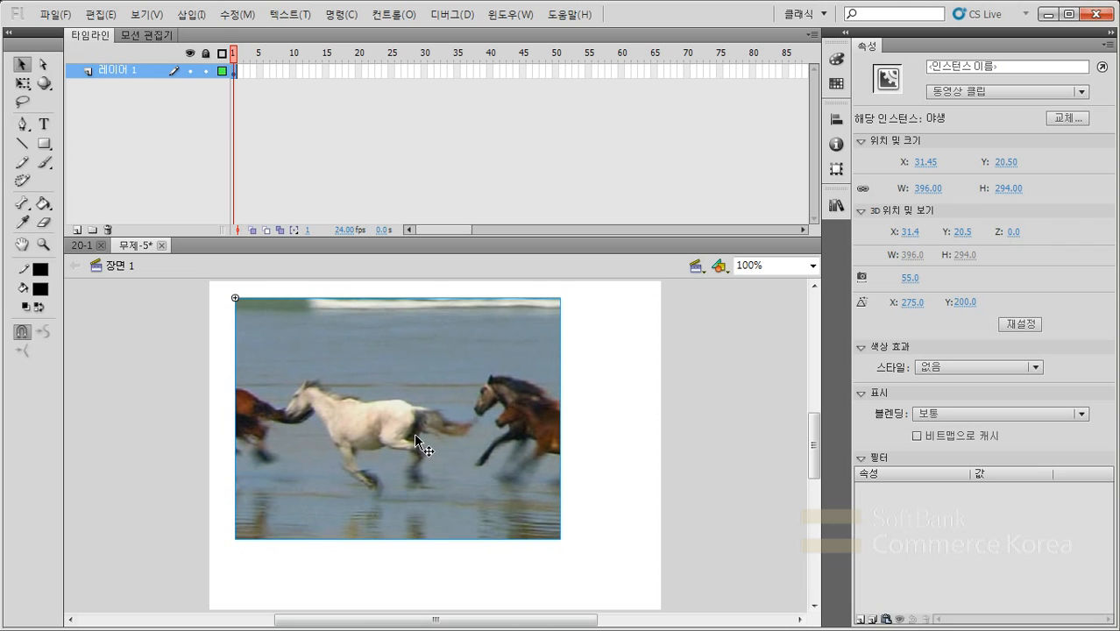
Preview the library items and place three more instances of the 야생 movie clip on the stage, overlapping the first
click(836, 205)
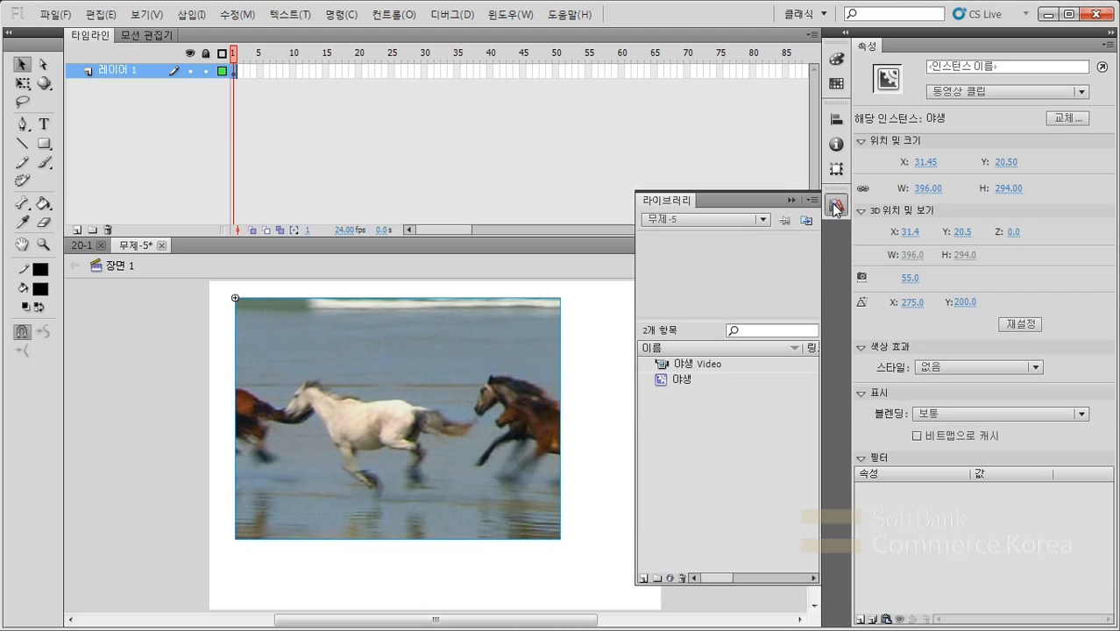
click(699, 365)
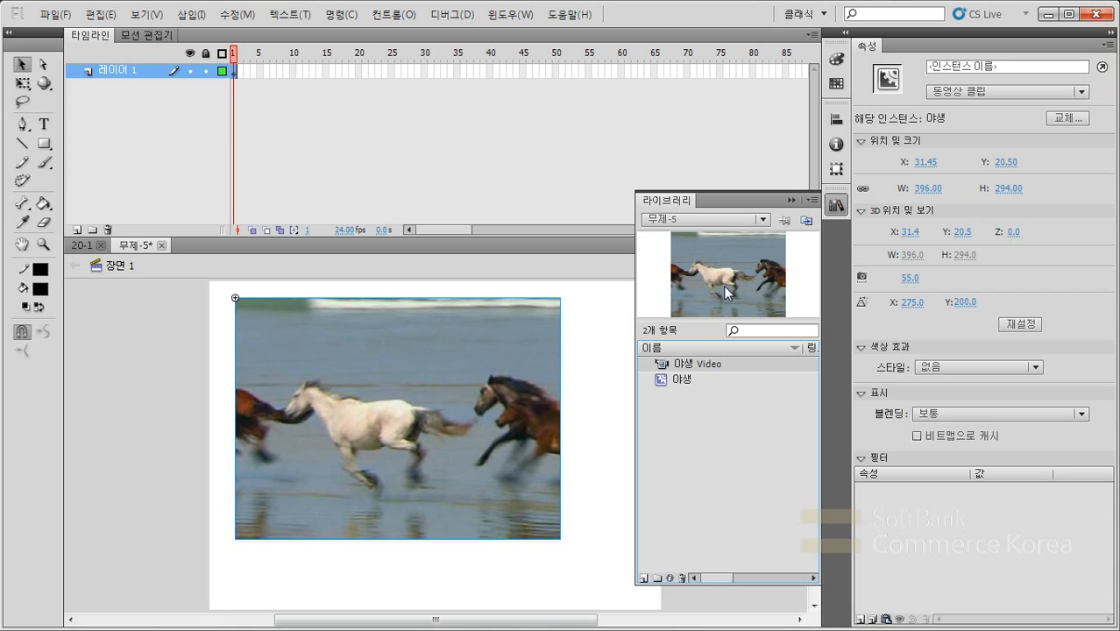
click(689, 383)
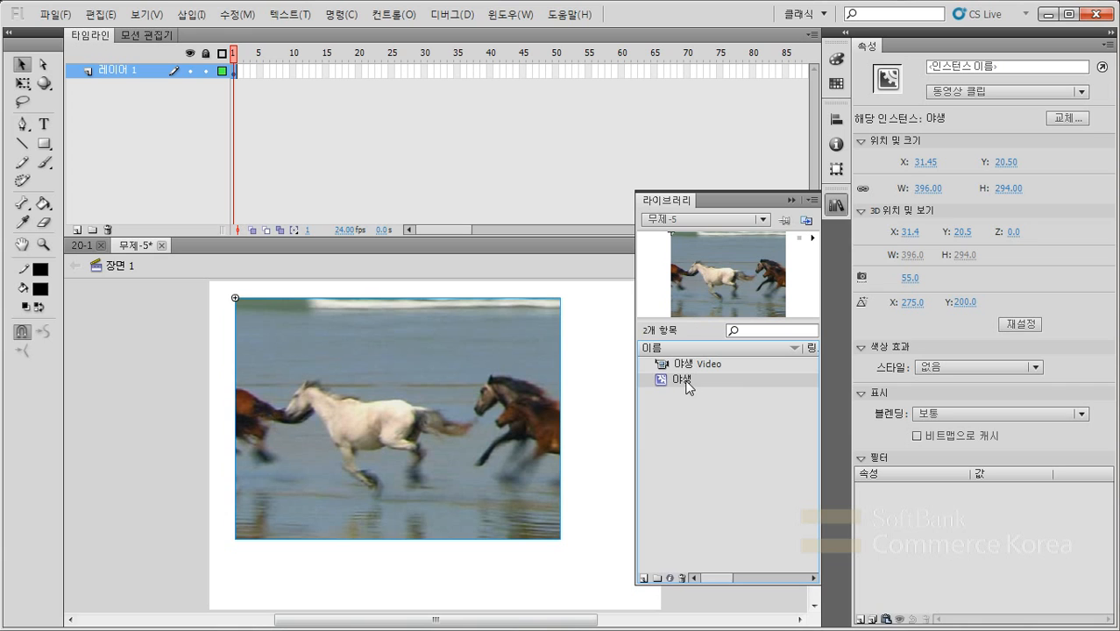
drag(702, 292, 533, 402)
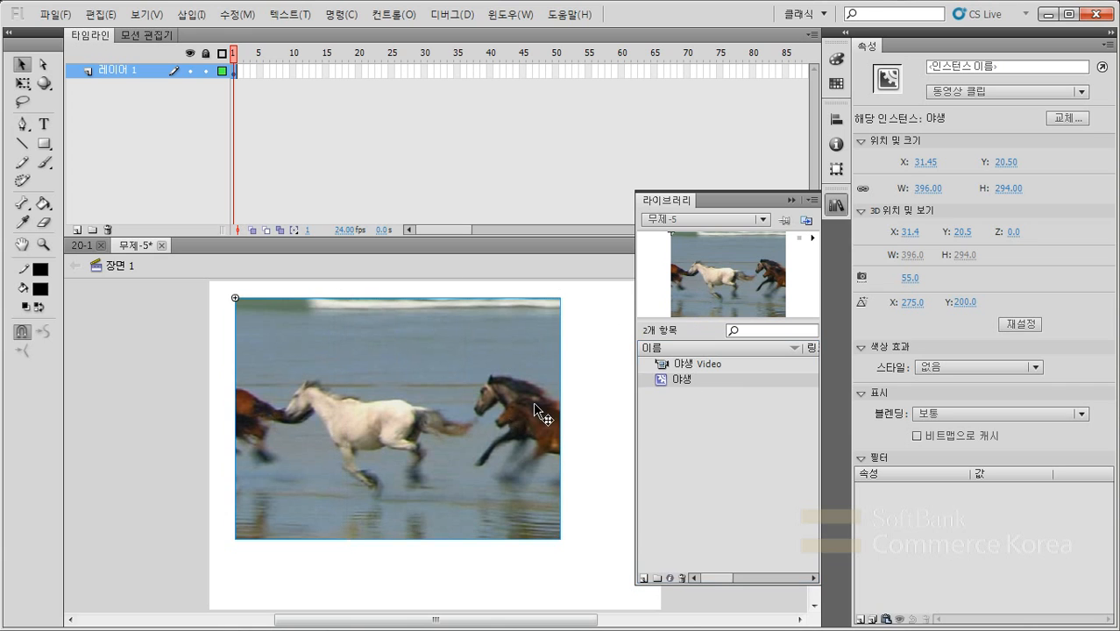
drag(753, 280, 352, 510)
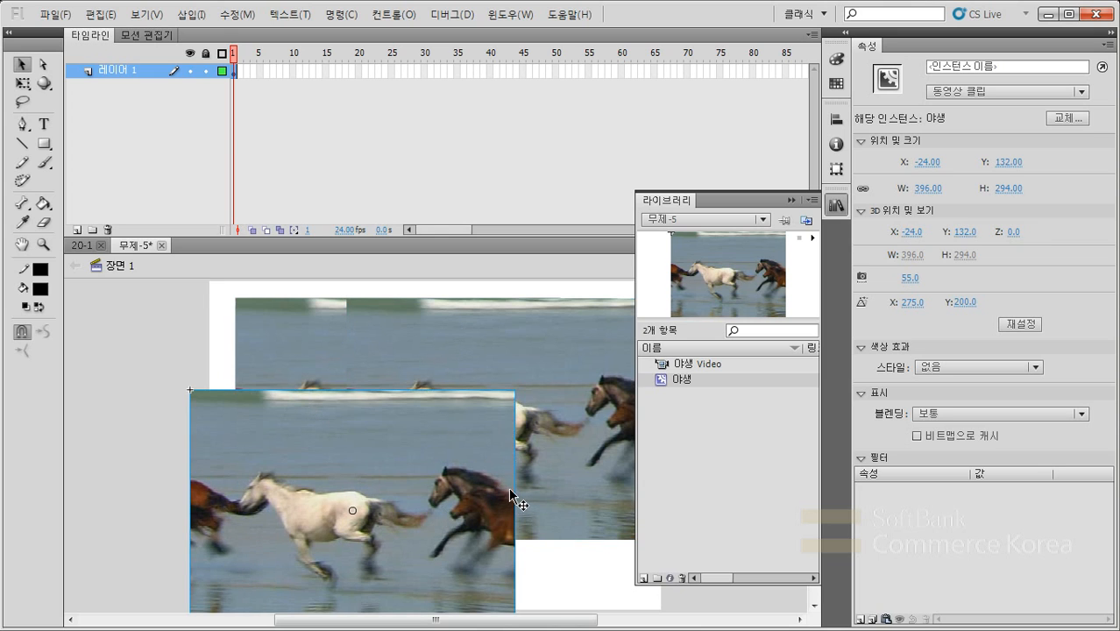
drag(712, 274, 558, 493)
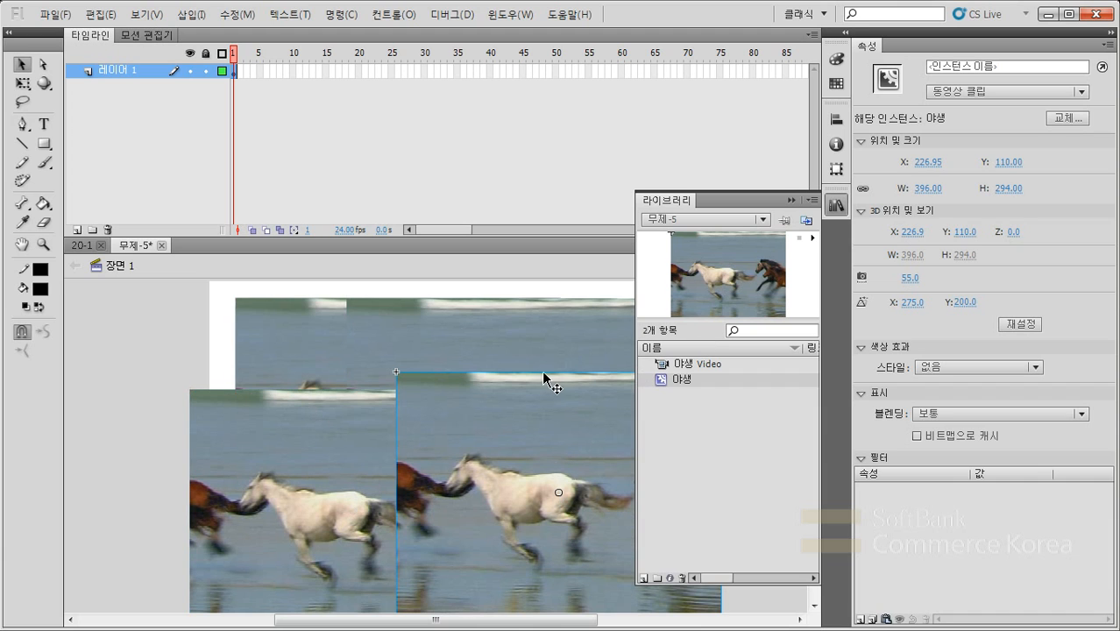
click(300, 339)
click(433, 324)
click(501, 425)
click(306, 465)
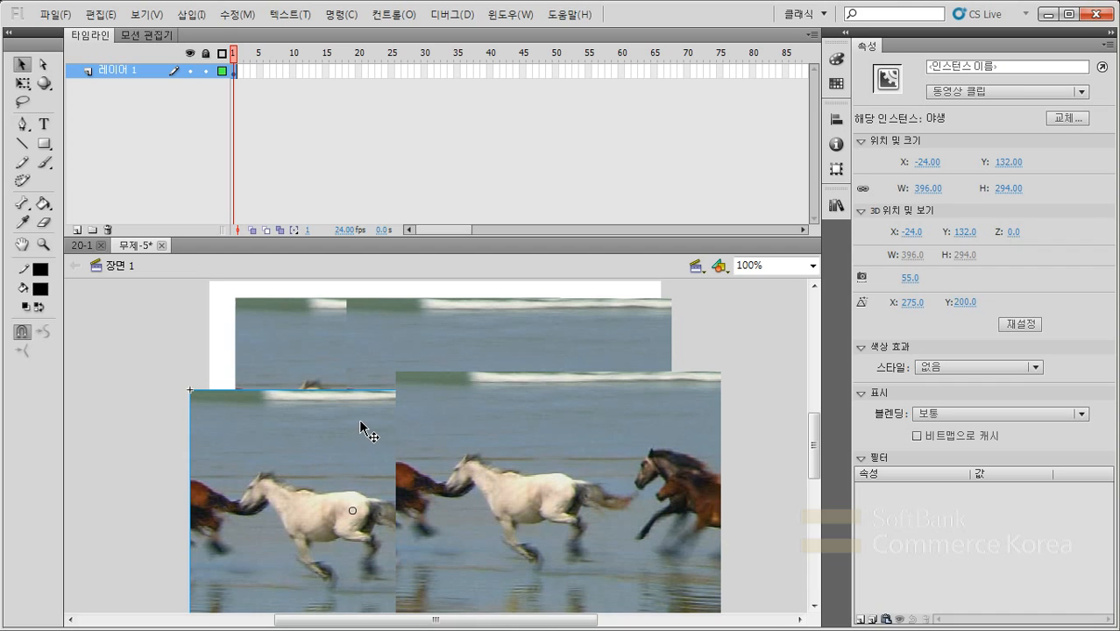
Scale all four movie clip instances on the stage to 50% and deselect them
key(ctrl+a)
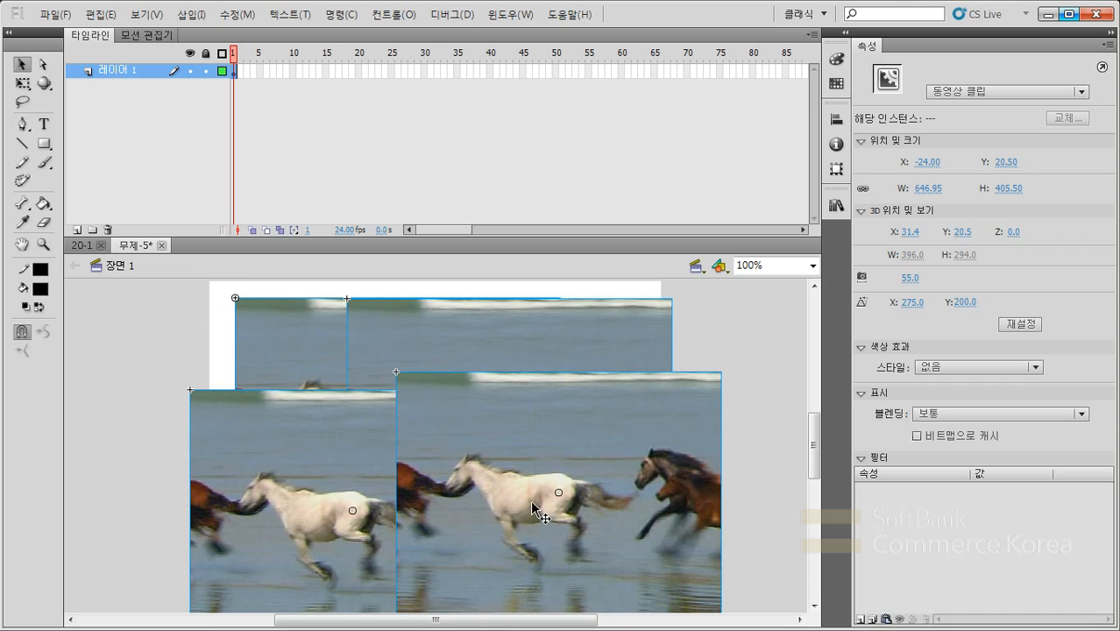
key(ctrl+alt+s)
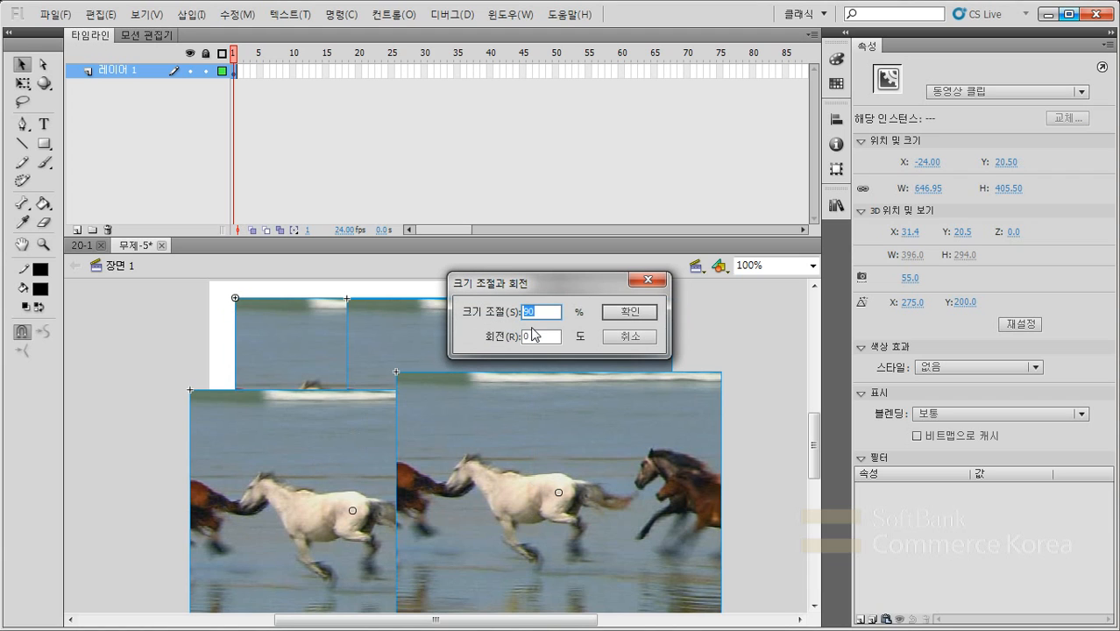
text(50)
click(628, 313)
click(497, 370)
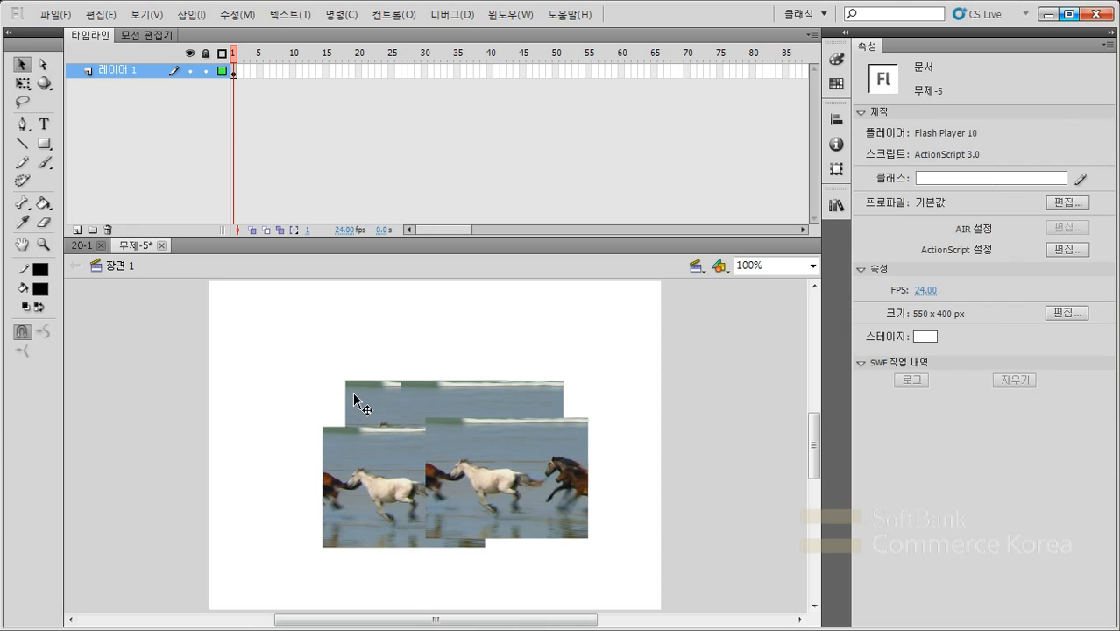
Arrange the four small movie clips edge to edge in a two-by-two grid, starting at about X 55, Y 44
drag(353, 392, 262, 327)
drag(411, 375, 419, 316)
drag(323, 427, 256, 439)
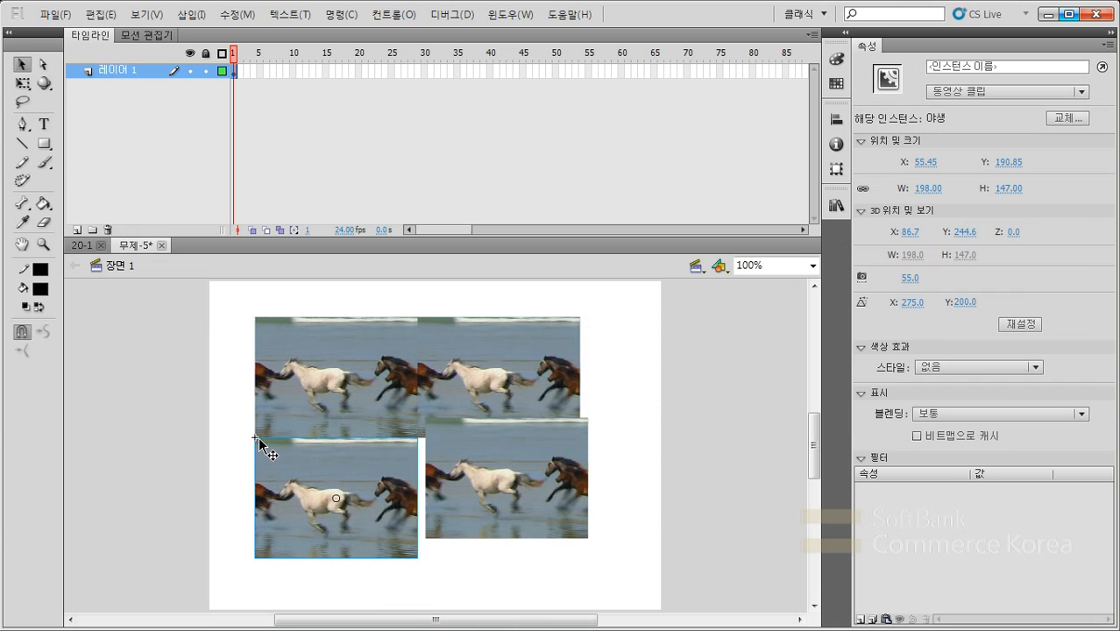
drag(426, 419, 418, 440)
click(474, 489)
click(341, 382)
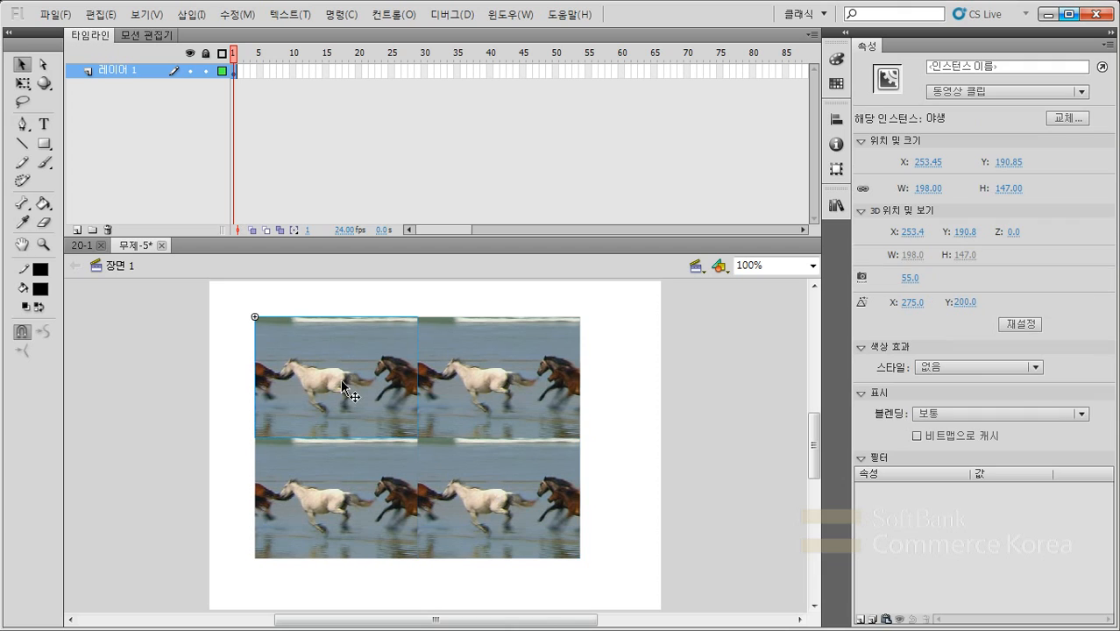
Apply the brightness (밝기) color effect to the grid's upper-right clip and set it to -56%
click(458, 369)
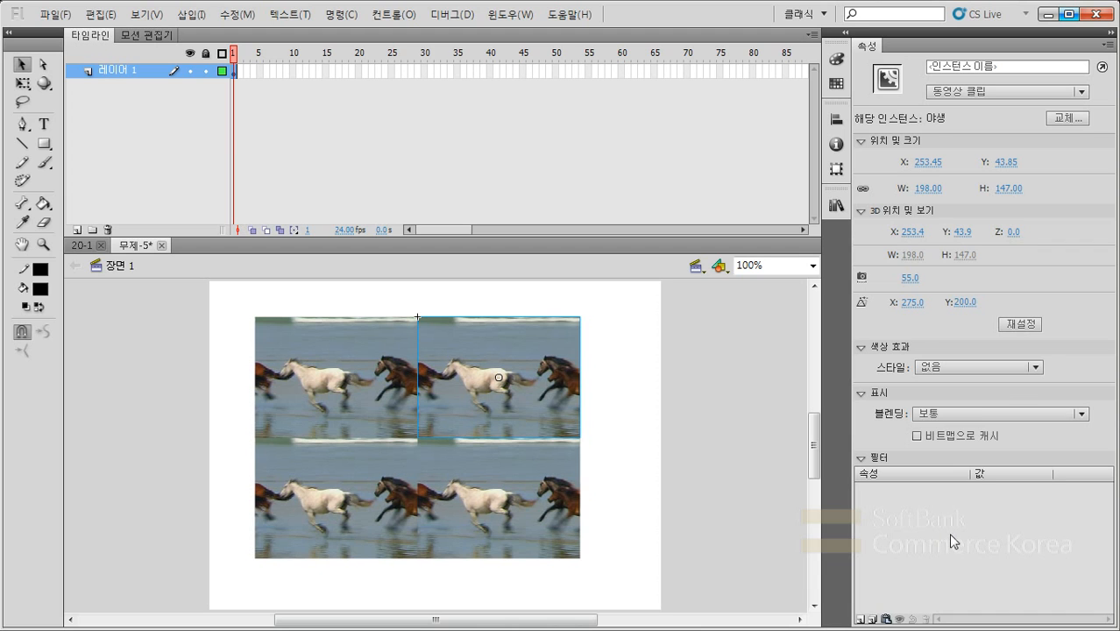
click(670, 437)
click(496, 374)
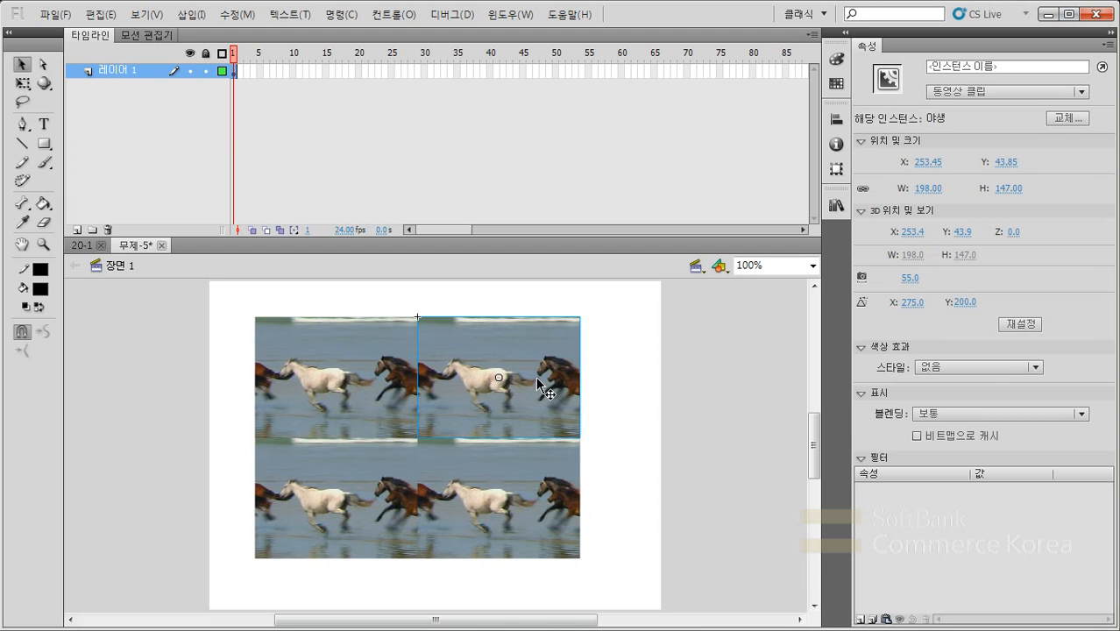
click(929, 368)
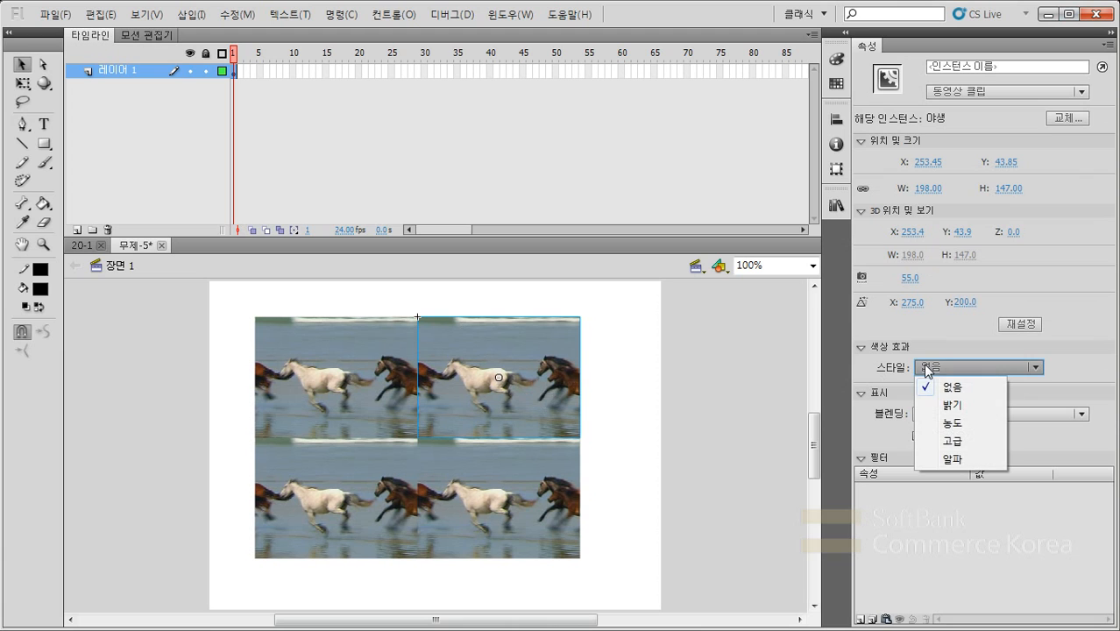
click(952, 405)
drag(984, 393, 945, 391)
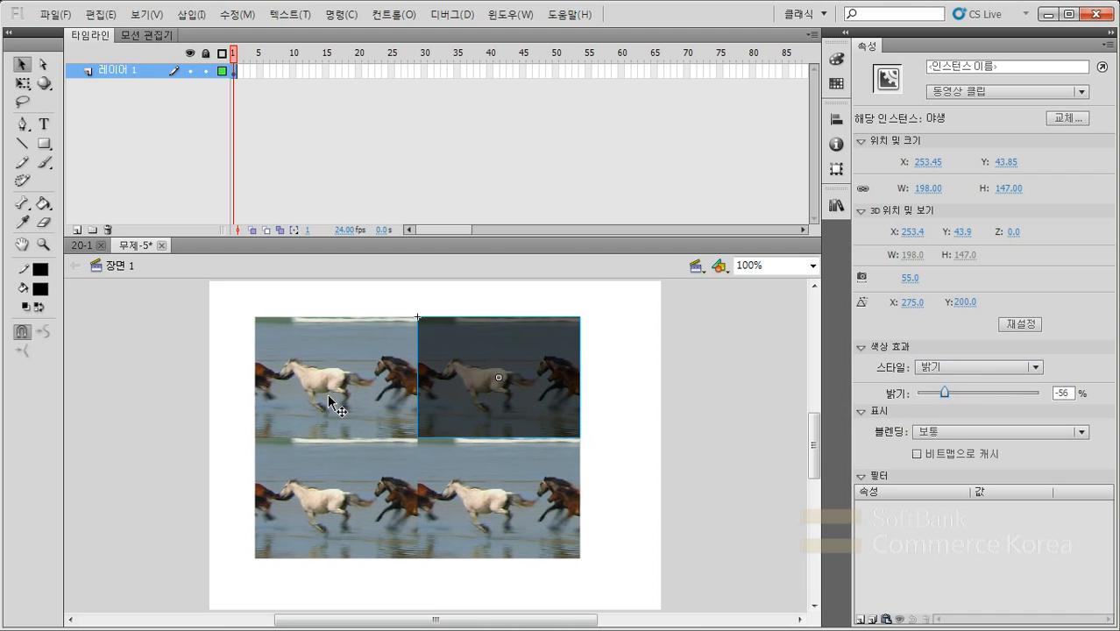
Apply the tint (농도) color effect to the grid's lower-left clip, with the tint amount at 35% and red at 12
click(330, 524)
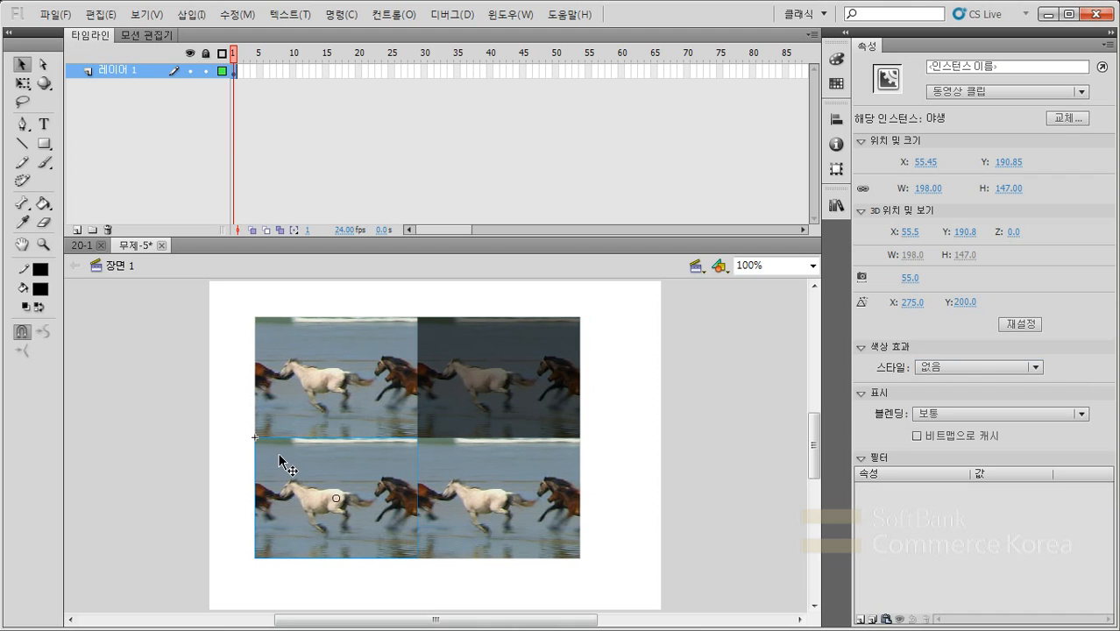
click(952, 368)
click(955, 425)
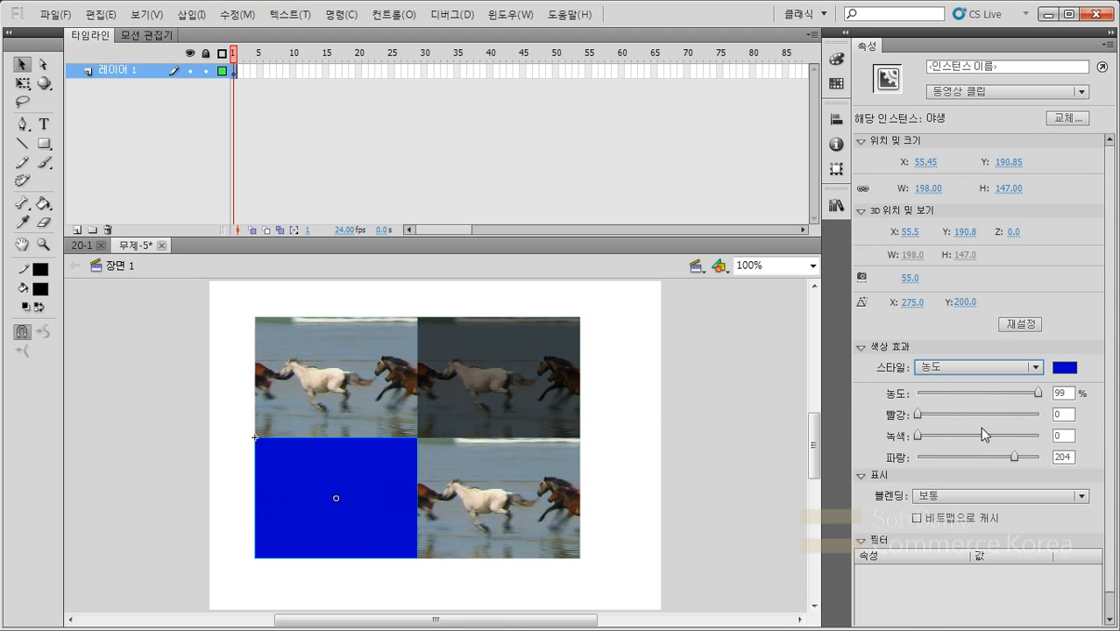
drag(1013, 401, 923, 415)
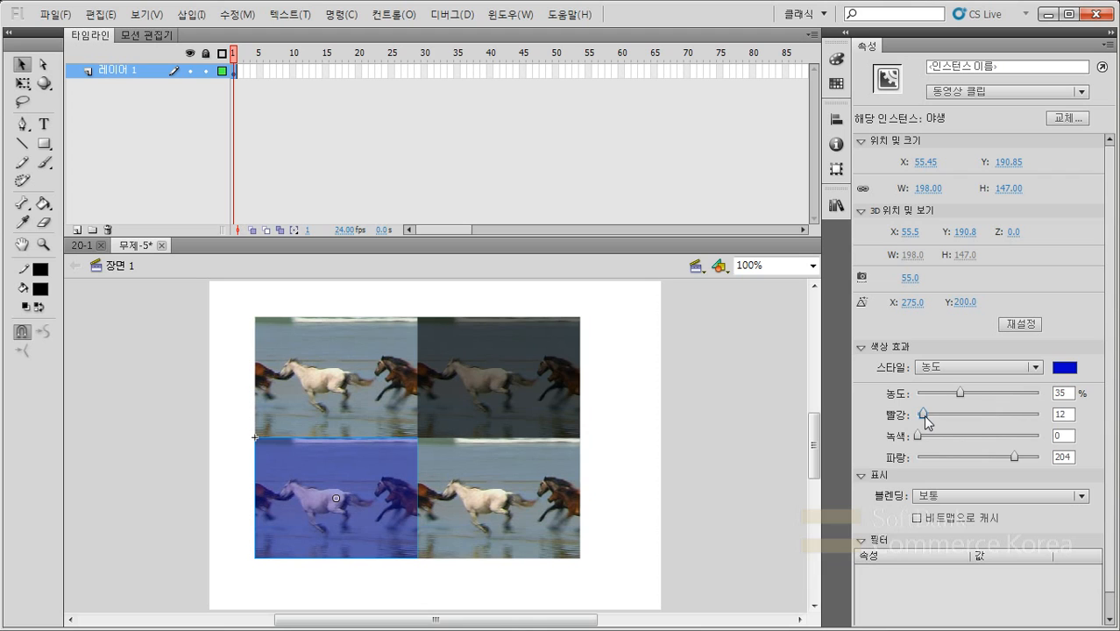
Add a blur (흐림) filter to the grid's lower-right clip and adjust its blur amount
click(502, 494)
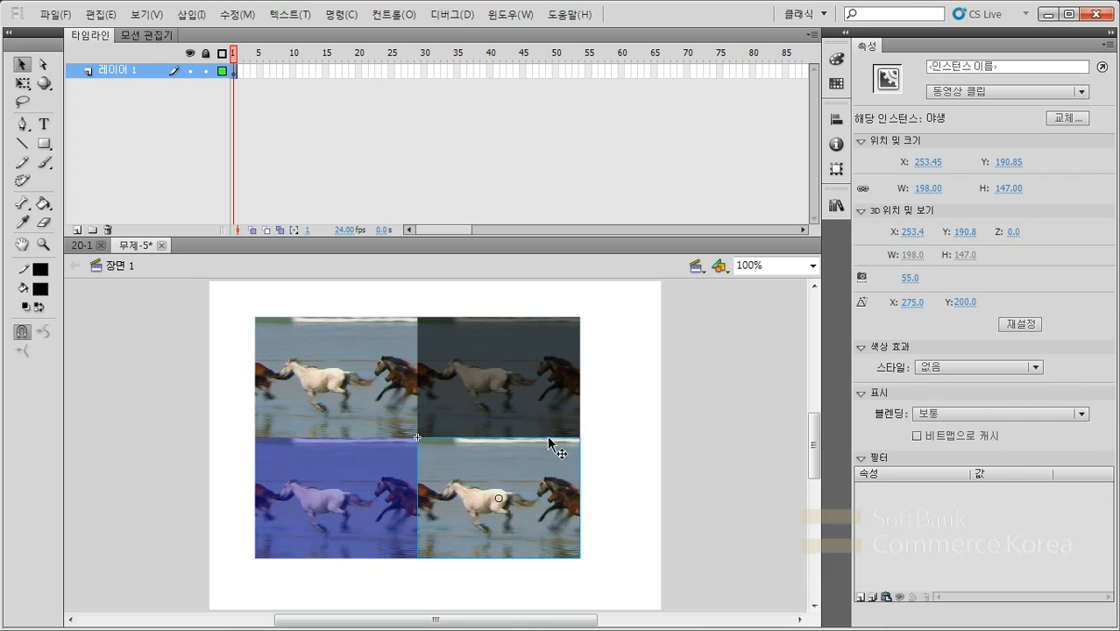
click(863, 597)
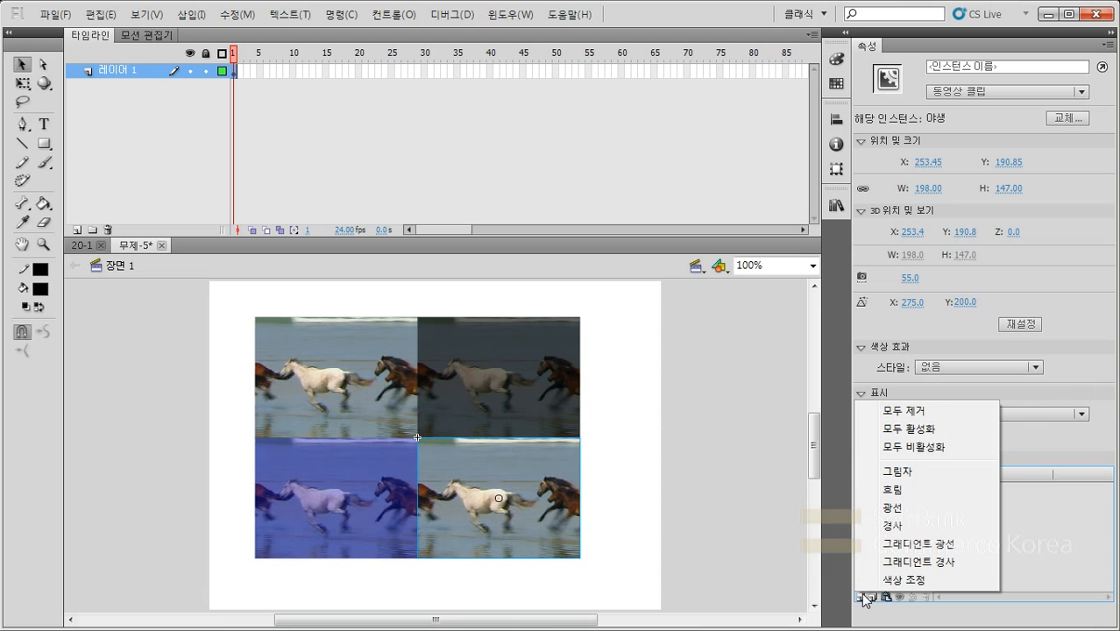
click(896, 490)
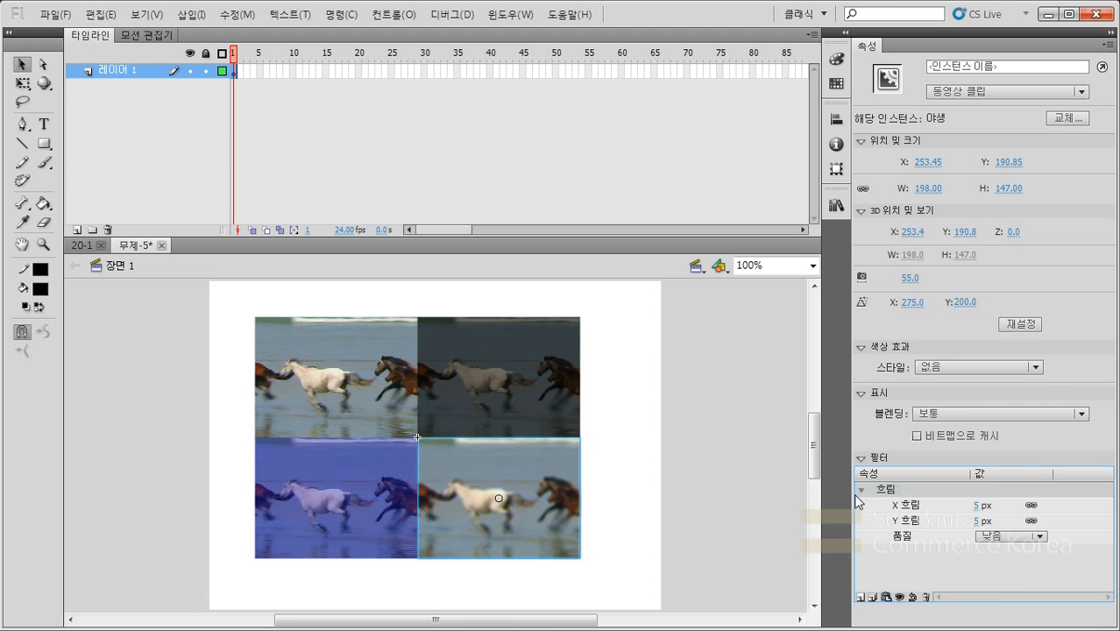
click(978, 507)
click(687, 495)
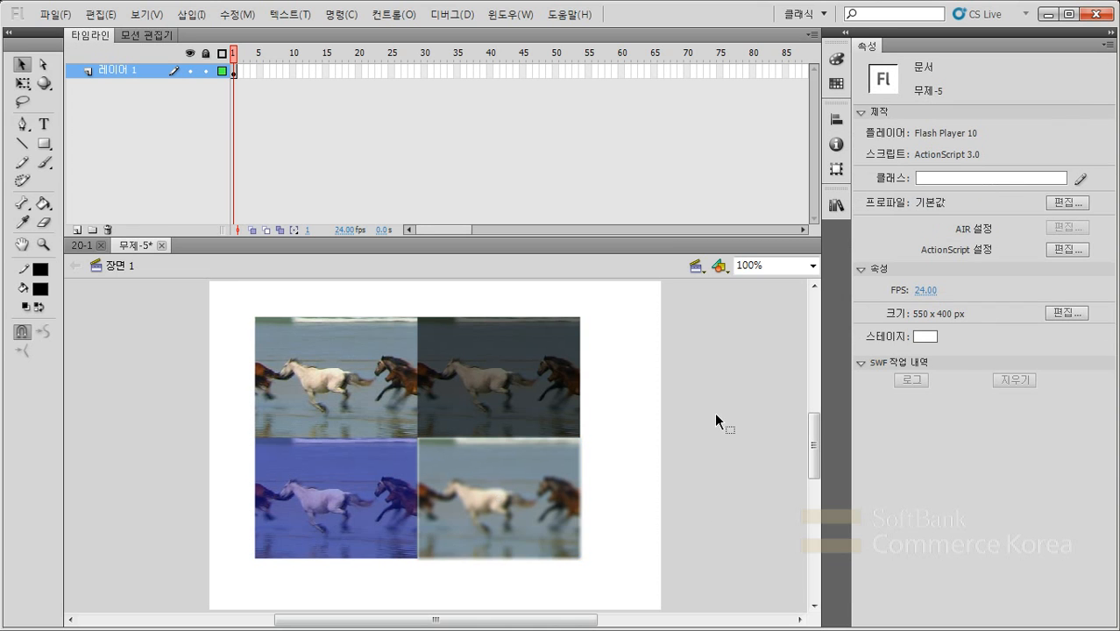
Test the movie to preview the four clips with their effects, and close the preview
key(ctrl+Return)
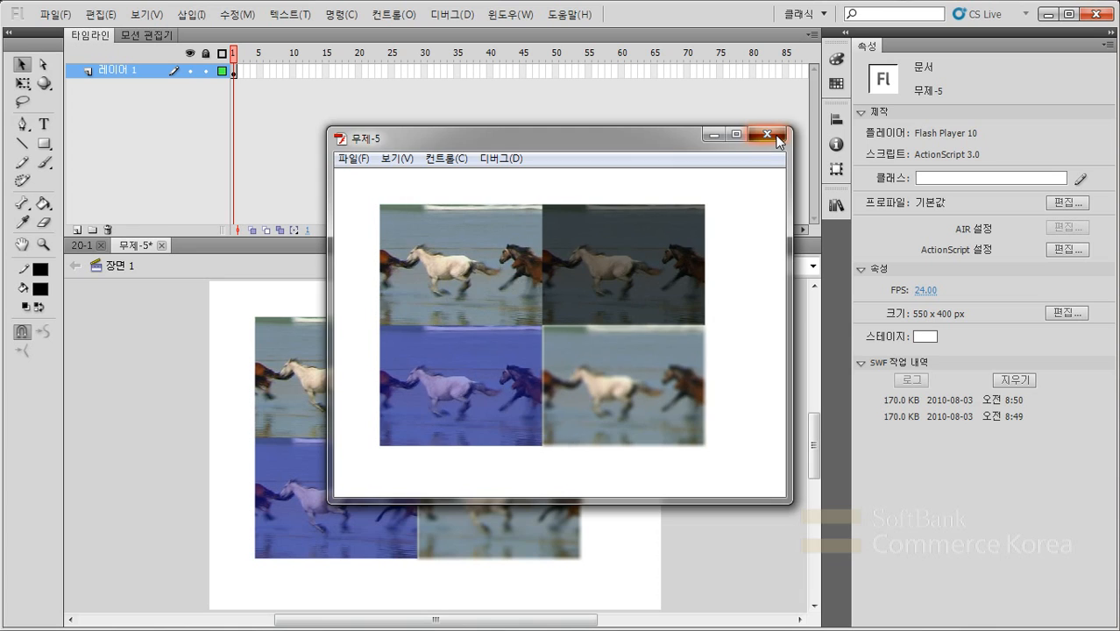
click(768, 134)
Check the properties of the individual clips in the grid and save the document as 20-2
click(365, 478)
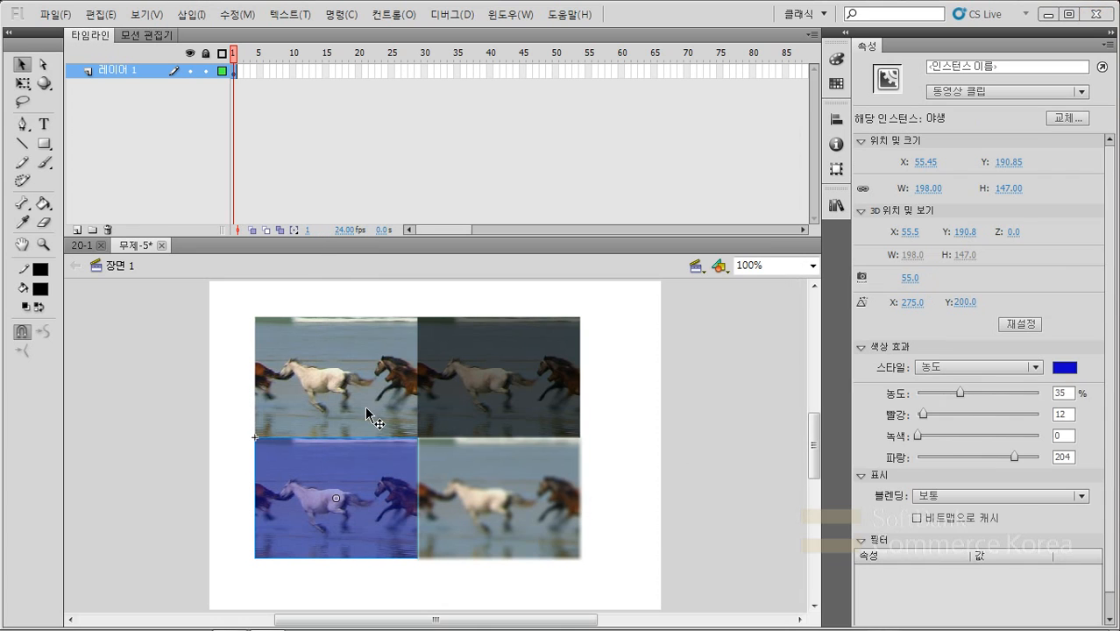
click(365, 407)
click(462, 400)
click(366, 398)
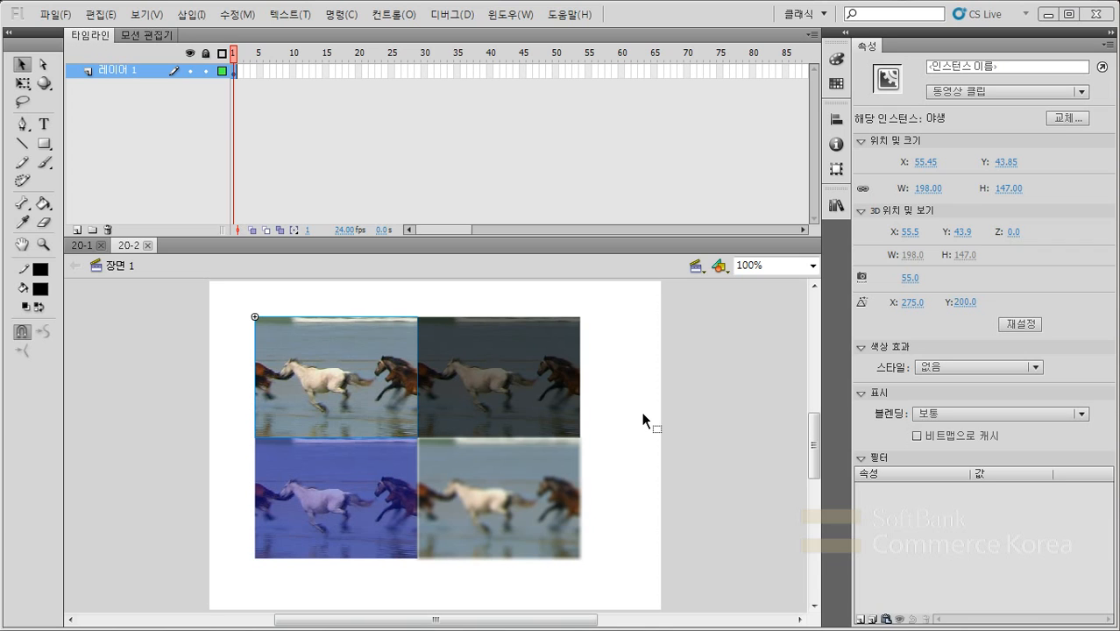
click(623, 463)
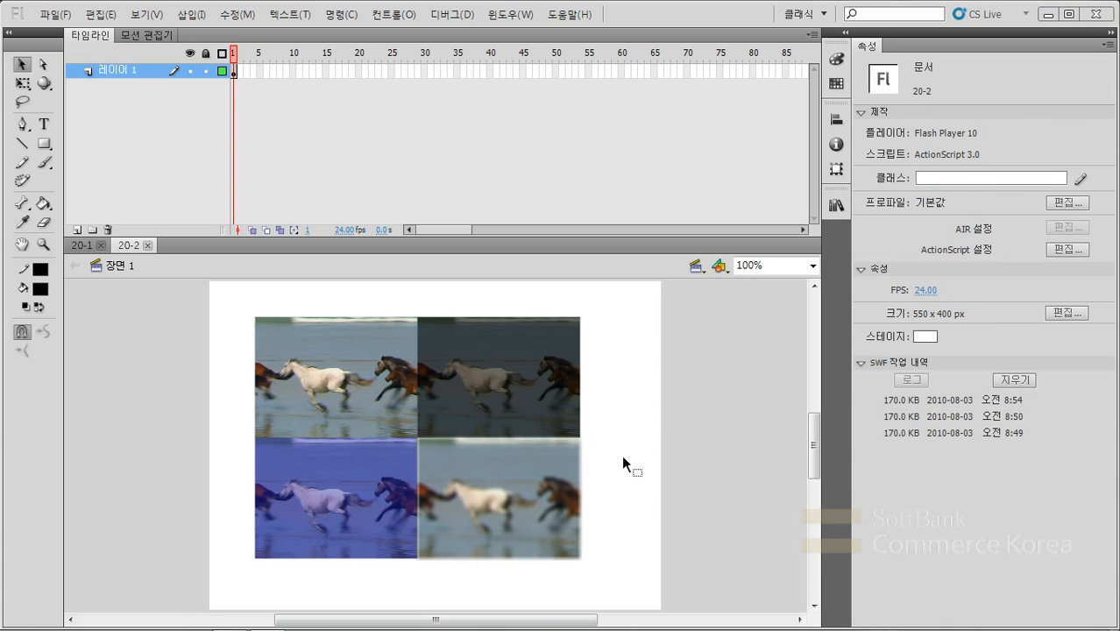